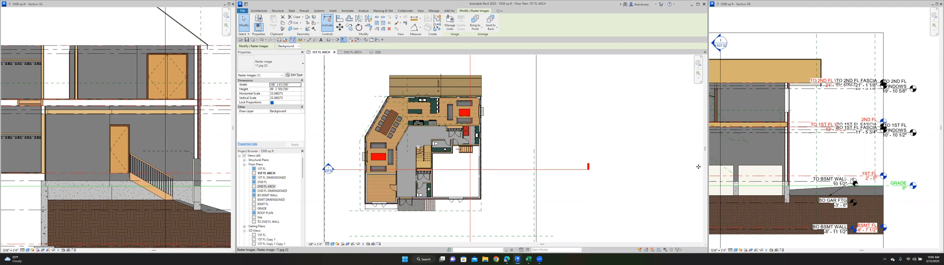
- Move the building section line up the first-floor plan to the garage's upper edge and examine the resulting section
key("z")
key("a")
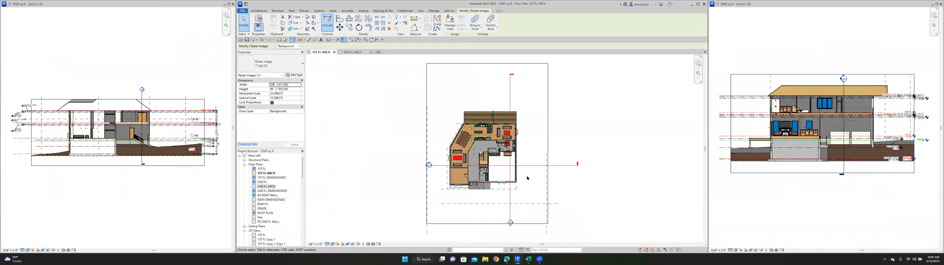
scroll(527, 178, "up", 1)
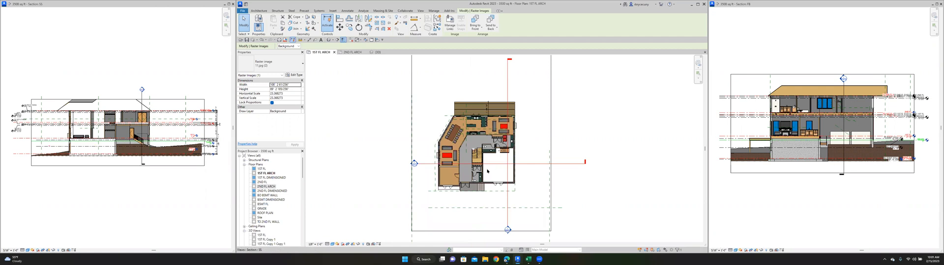
scroll(499, 165, "up", 4)
scroll(499, 165, "down", 3)
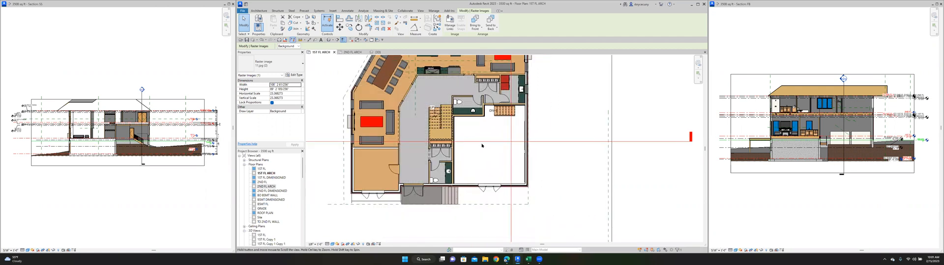
left_click(558, 137)
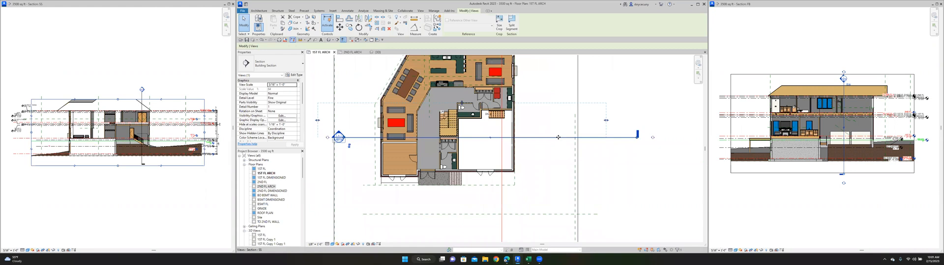
left_click_drag(557, 137, 558, 116, "ctrl")
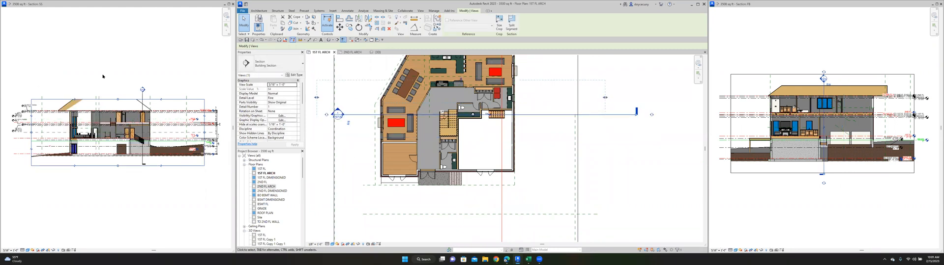
scroll(121, 123, "up", 5)
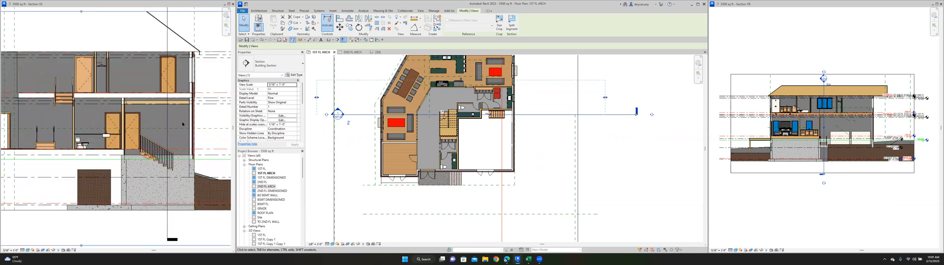
scroll(166, 161, "down", 3)
scroll(506, 199, "down", 5)
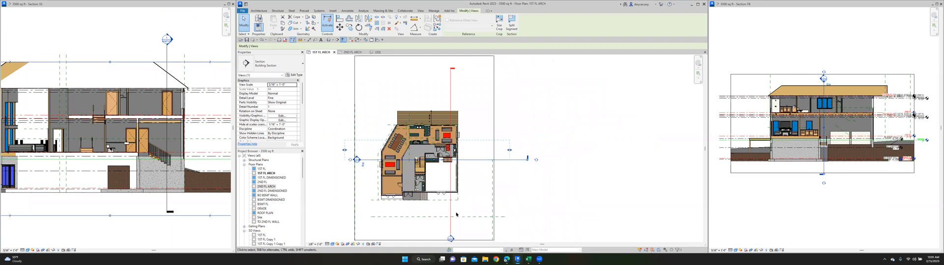
- Move the building section line down into the garage, through the lower part of the interior stairs, and review the section
scroll(469, 198, "up", 3)
middle_click_drag(477, 208, 506, 212)
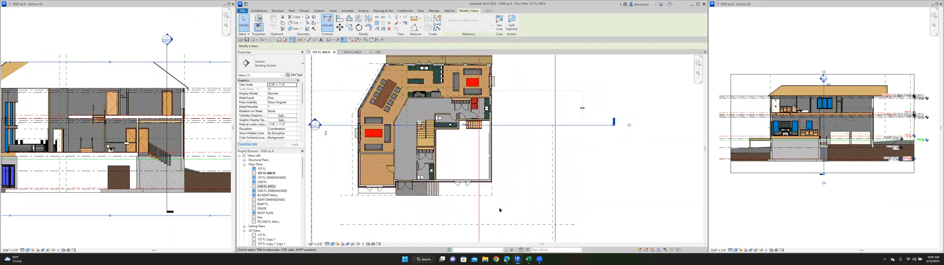
middle_click_drag(515, 167, 506, 185)
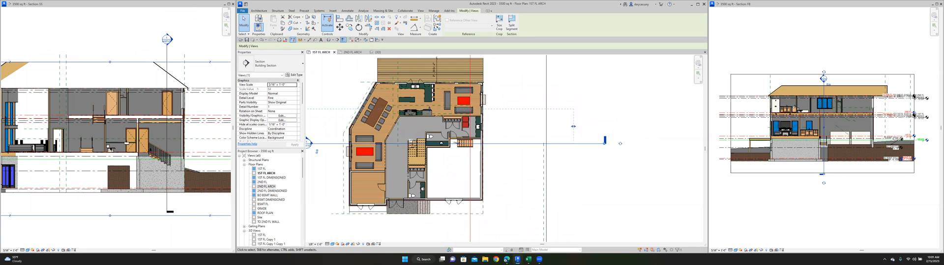
scroll(149, 168, "up", 2)
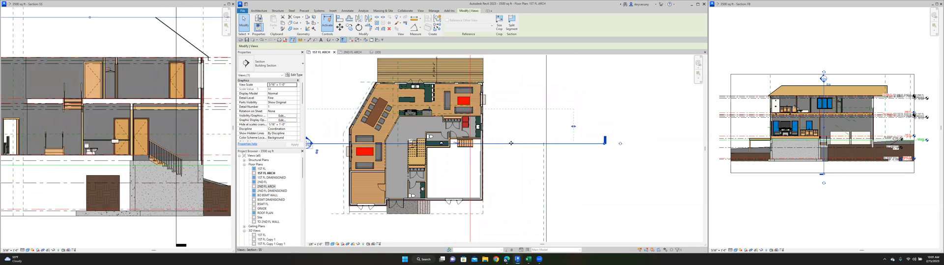
left_click_drag(511, 144, 517, 161)
scroll(162, 153, "down", 1)
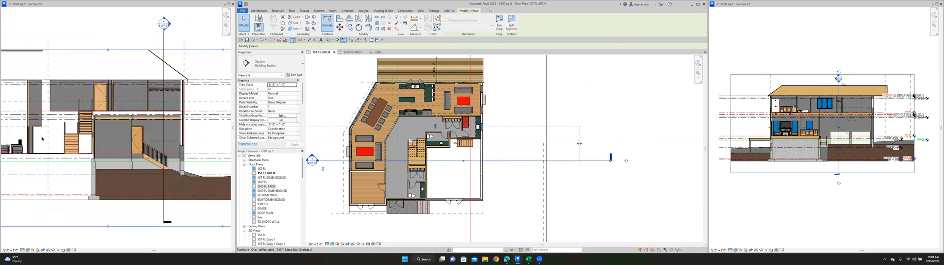
scroll(109, 145, "down", 3)
left_click(84, 139)
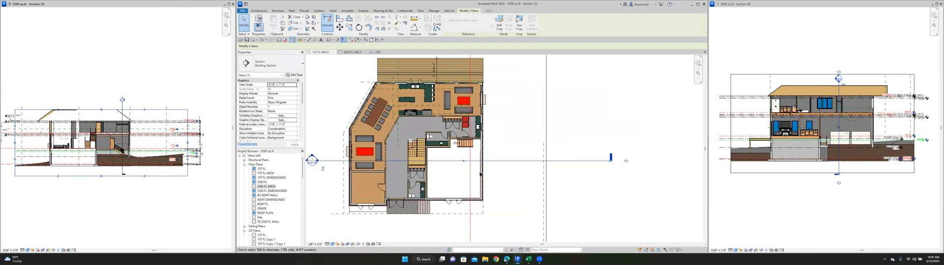
scroll(499, 182, "down", 2)
scroll(506, 184, "up", 1)
left_click(512, 183)
scroll(514, 181, "down", 1)
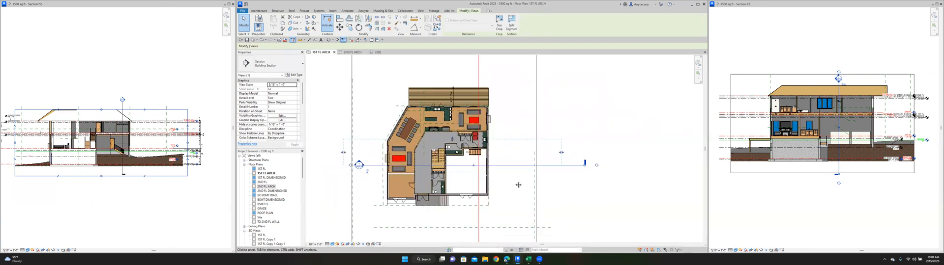
middle_click_drag(518, 175, 539, 169)
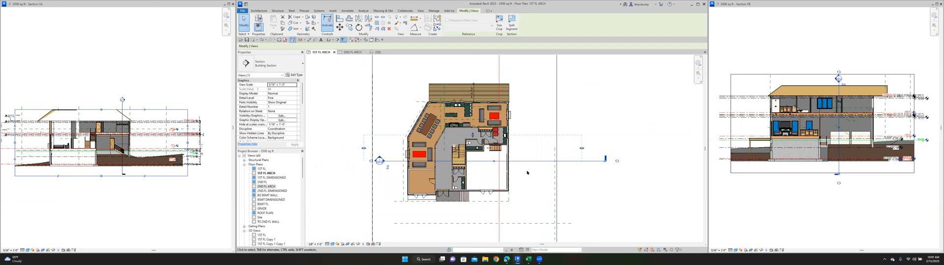
scroll(527, 182, "up", 2)
middle_click_drag(530, 182, 542, 180)
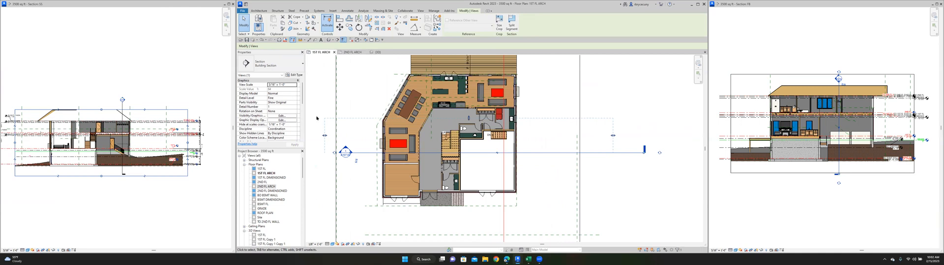
- Draw a vertical reference plane from the powder room's hall-side wall face down past the front porch in the first-floor plan
left_click(258, 11)
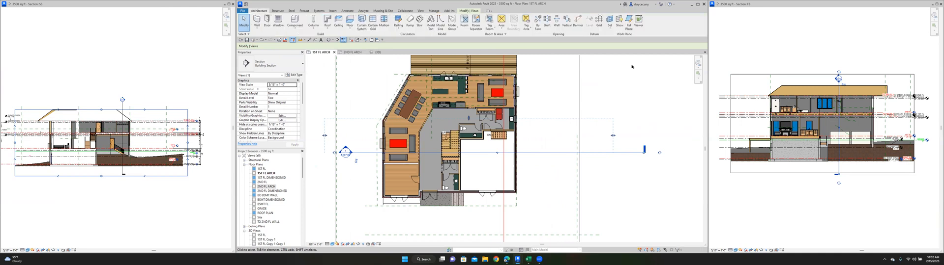
left_click(629, 22)
scroll(468, 147, "up", 10)
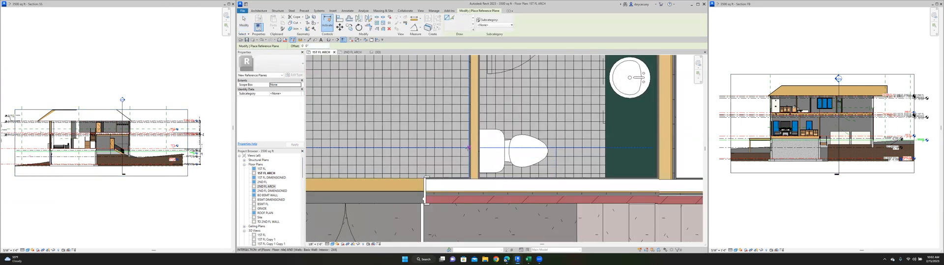
left_click(468, 148)
scroll(468, 147, "down", 4)
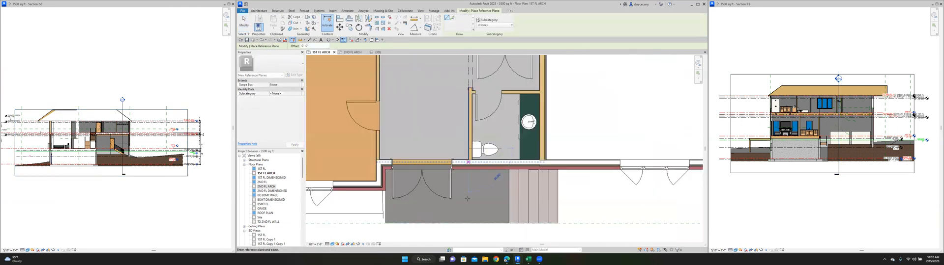
left_click(468, 237)
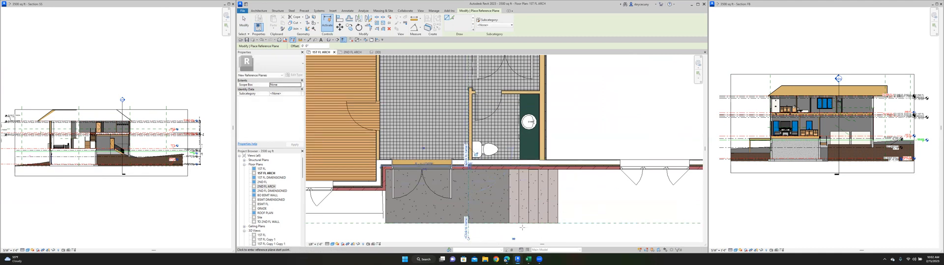
key("Escape")
key("Escape")
scroll(474, 197, "down", 2)
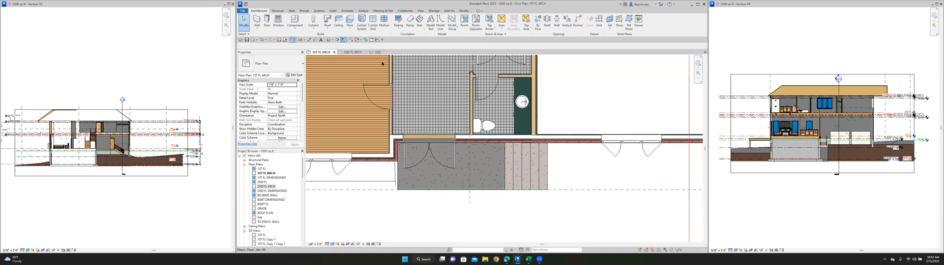
- In the 2ND FL ARCH plan, split the front brick stacked wall at the reference plane and select the segment on the hall side
left_click(352, 53)
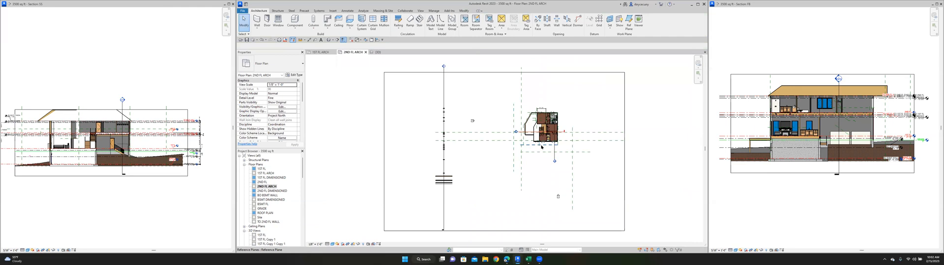
scroll(541, 146, "up", 8)
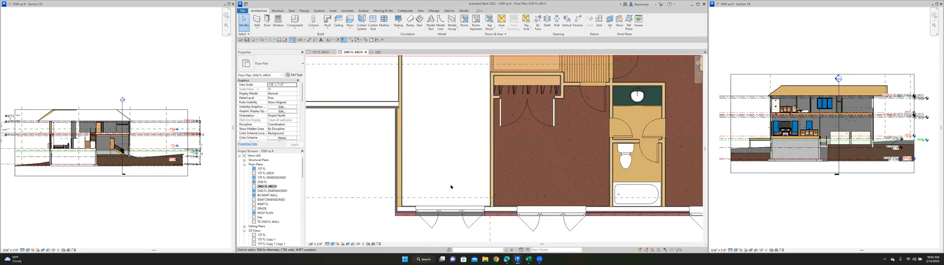
scroll(491, 212, "up", 3)
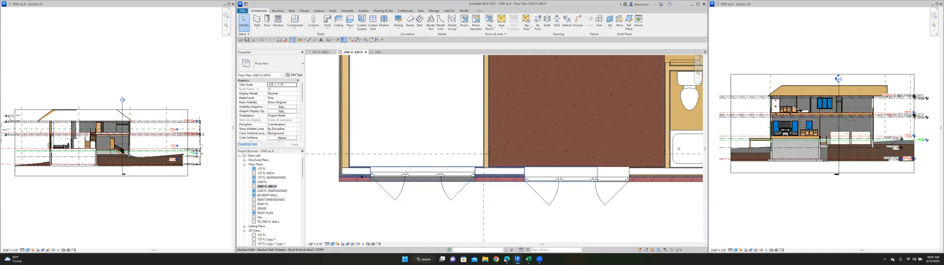
left_click(462, 11)
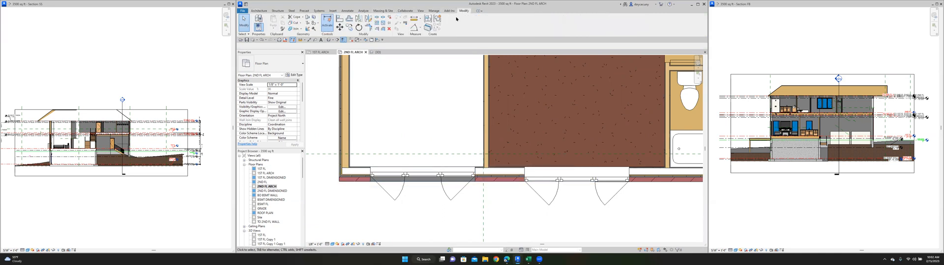
left_click(376, 19)
scroll(486, 171, "up", 3)
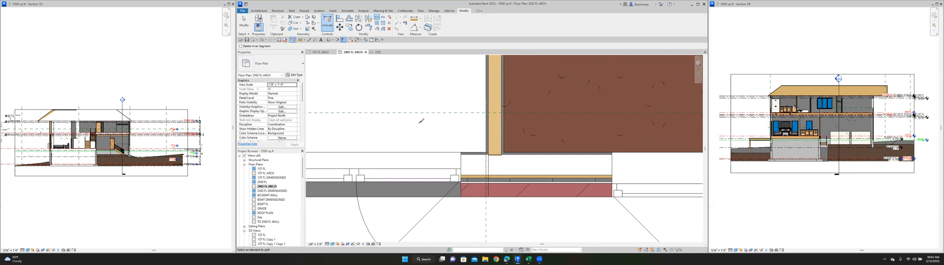
left_click(243, 26)
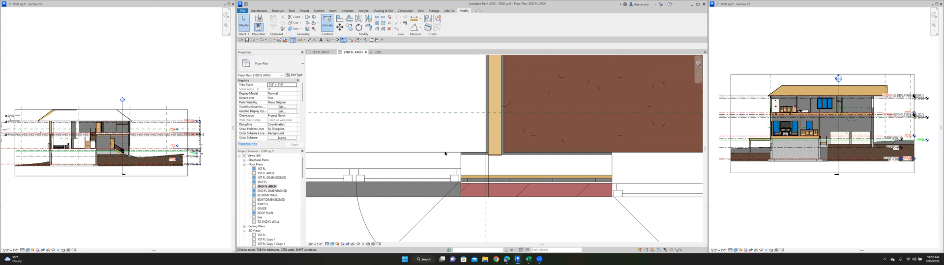
left_click(474, 155)
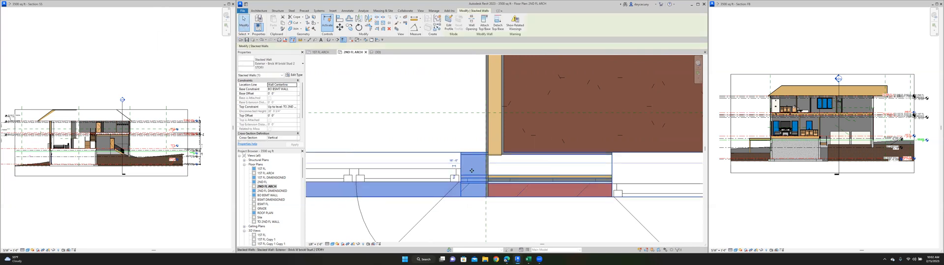
scroll(467, 157, "down", 3)
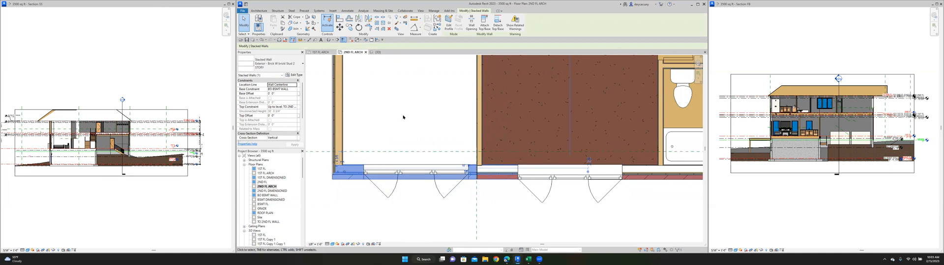
- Examine the selected front wall segment around the entrance in the 3D view
left_click(375, 52)
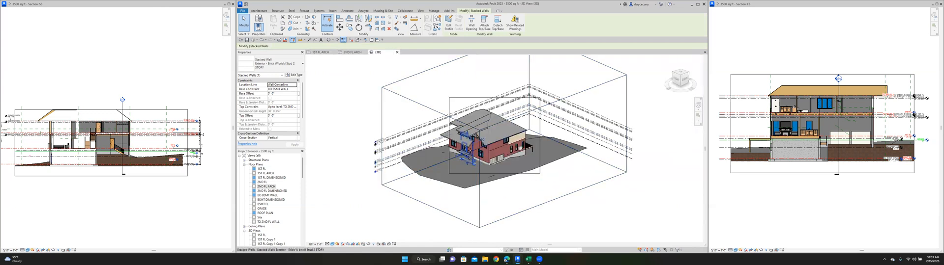
middle_click_drag(470, 147, 500, 133, "shift")
scroll(495, 134, "up", 8)
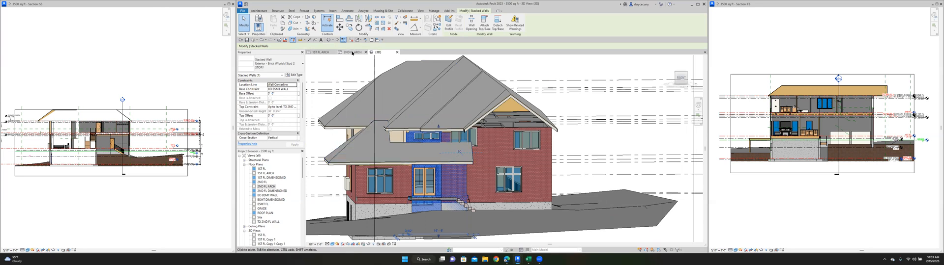
- In the 1ST FL ARCH plan, move the selected entrance wall segment 2 feet into the house, and show the 3D view
left_click(321, 52)
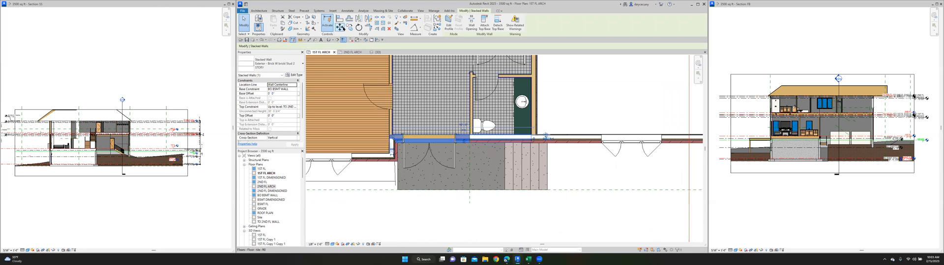
left_click(340, 27)
left_click(435, 220)
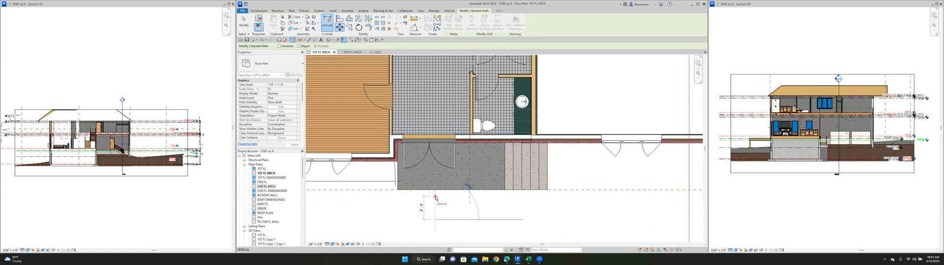
type("2")
key("Return")
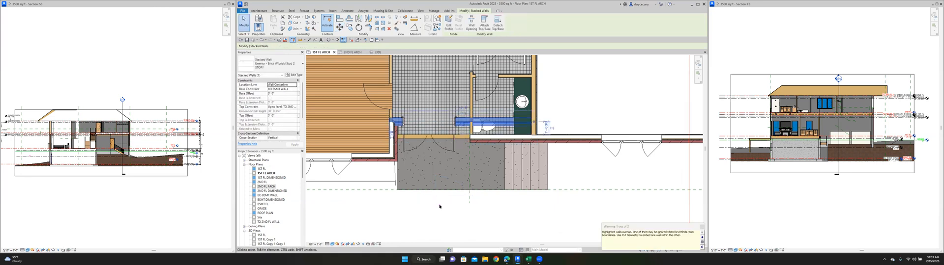
key("Escape")
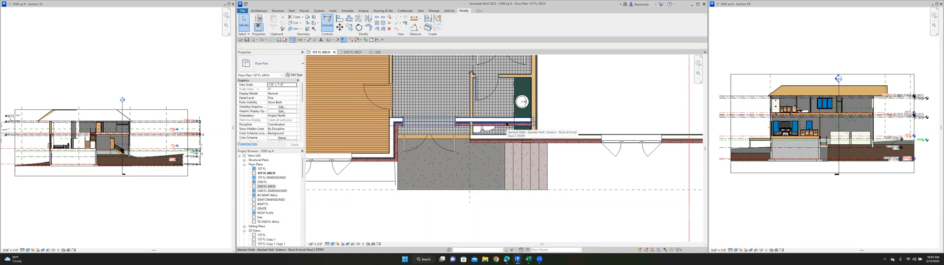
left_click(377, 51)
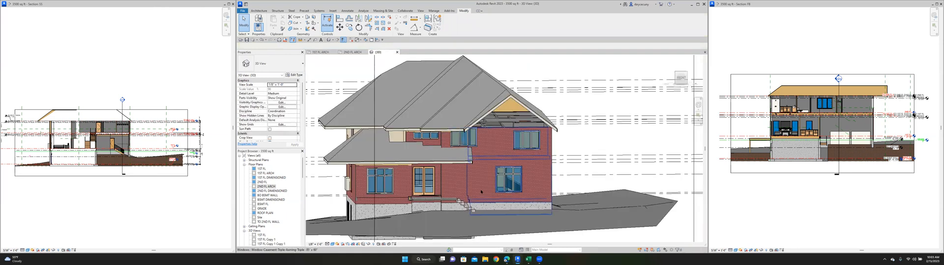
- In the 1ST FL ARCH plan, pull the recessed entrance wall's end back to the powder room's hall-side wall
scroll(447, 182, "up", 3)
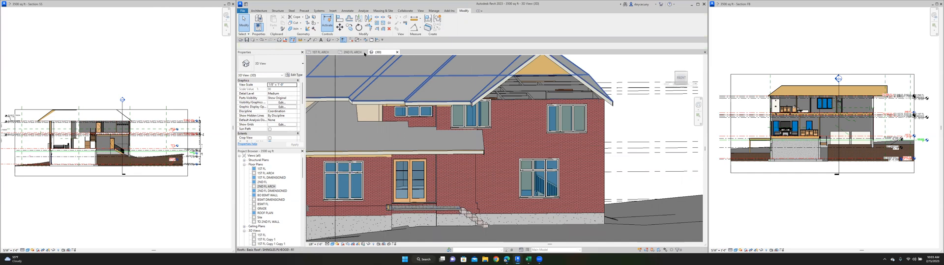
left_click(321, 52)
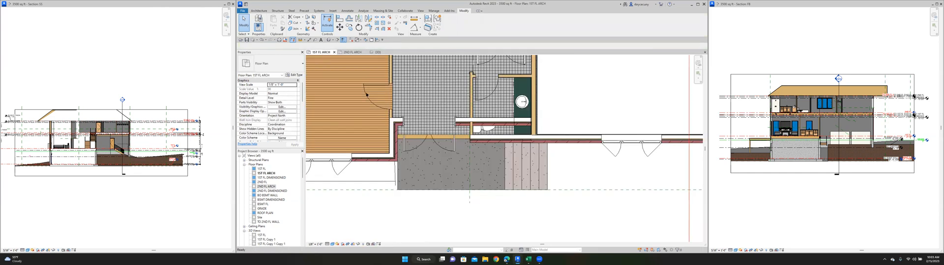
left_click(490, 123)
scroll(531, 124, "up", 2)
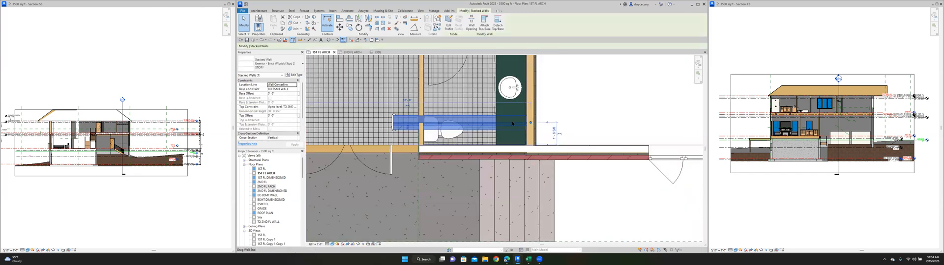
left_click_drag(460, 123, 420, 122)
scroll(547, 191, "down", 3)
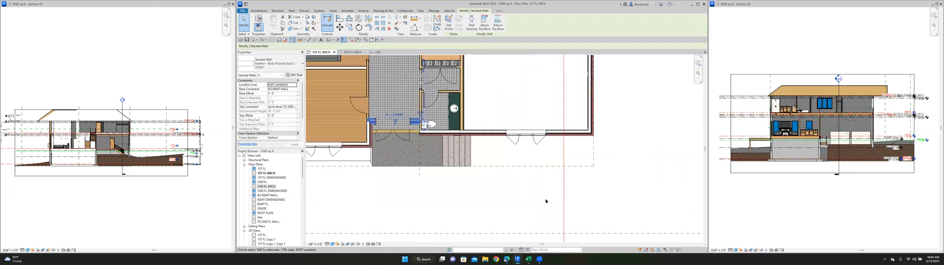
left_click(546, 201)
scroll(431, 130, "up", 3)
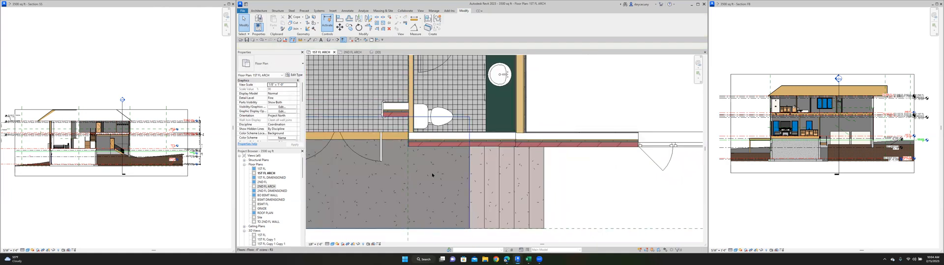
scroll(432, 175, "down", 3)
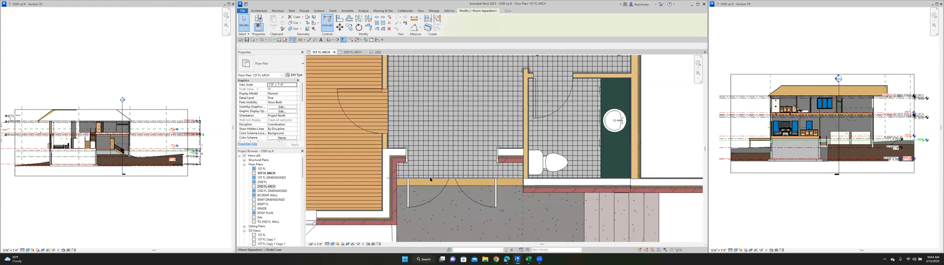
- Edit the hall tile floor's boundary so its front edge follows the inner face of the recessed entrance wall, and finish the sketch
left_click(430, 180)
left_click(430, 173)
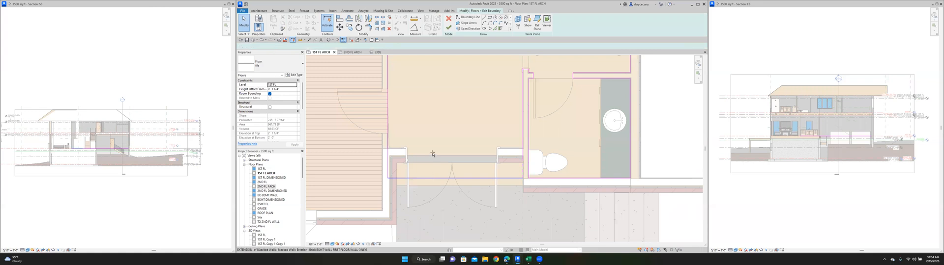
left_click(433, 152)
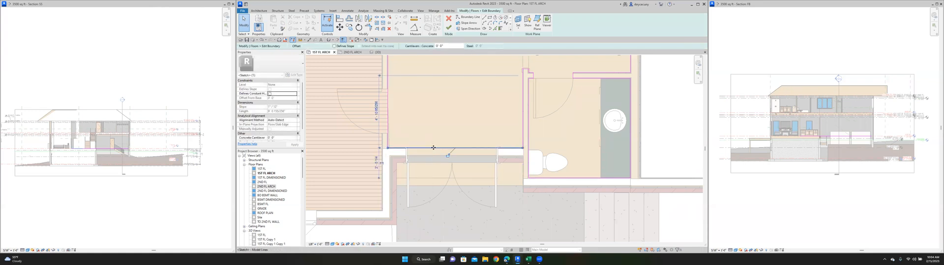
left_click(448, 28)
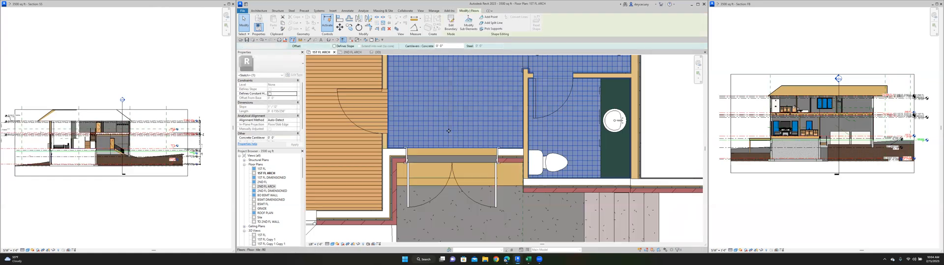
- Edit the subfloor's boundary and align its front edge at the entrance to the recessed wall's layer face behind the brick
left_click(431, 186)
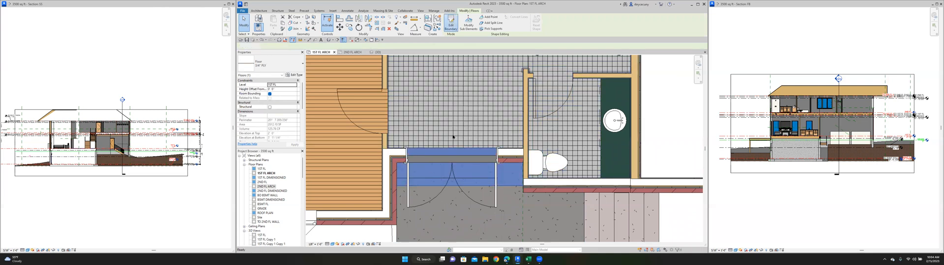
double_click(420, 185)
scroll(415, 182, "up", 5)
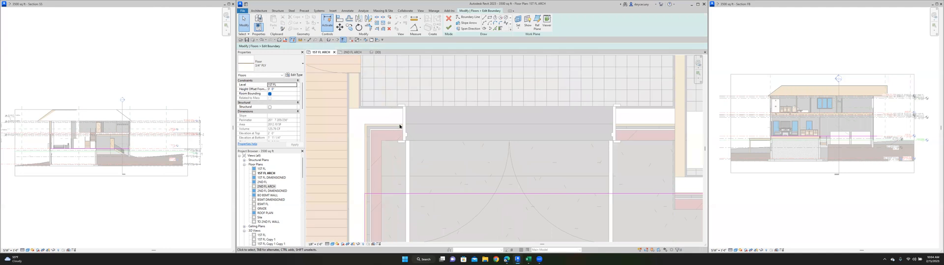
left_click(337, 21)
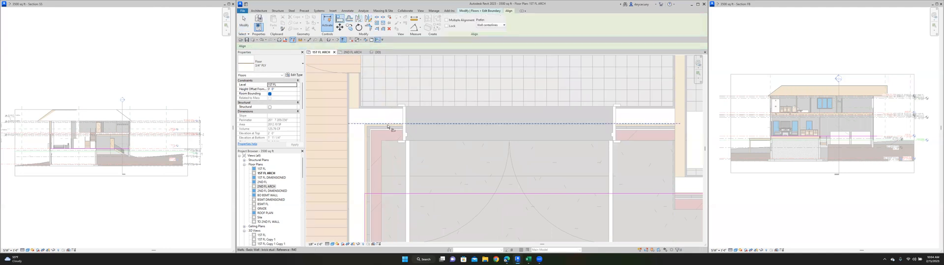
key("Tab")
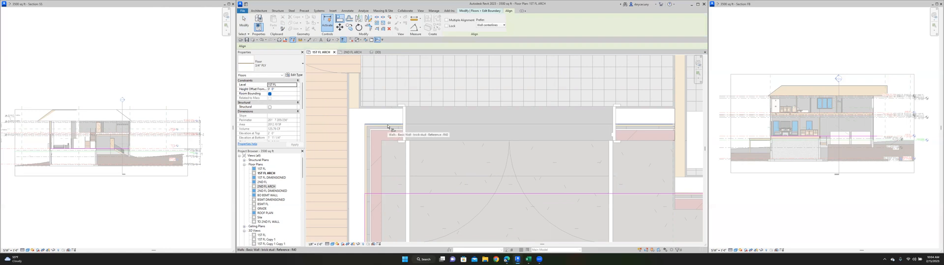
left_click(388, 126)
left_click(392, 193)
scroll(386, 160, "down", 3)
middle_click_drag(550, 160, 525, 151)
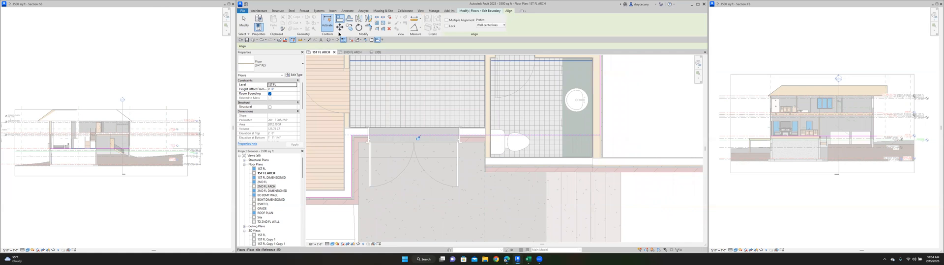
- Draw subfloor boundary lines from the entrance edge forward along the powder room's side and across its front wall to the far side wall
left_click(264, 11)
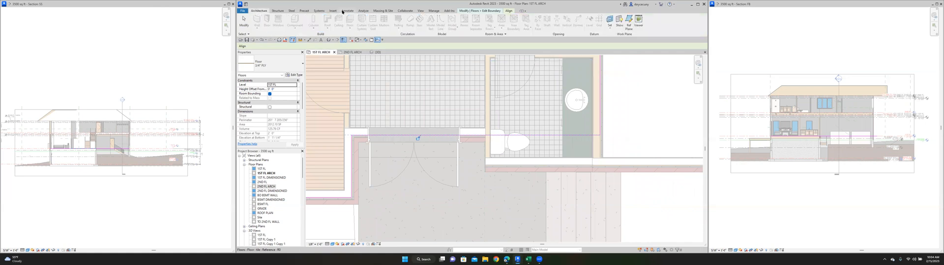
left_click(487, 11)
left_click(484, 18)
scroll(565, 156, "up", 5)
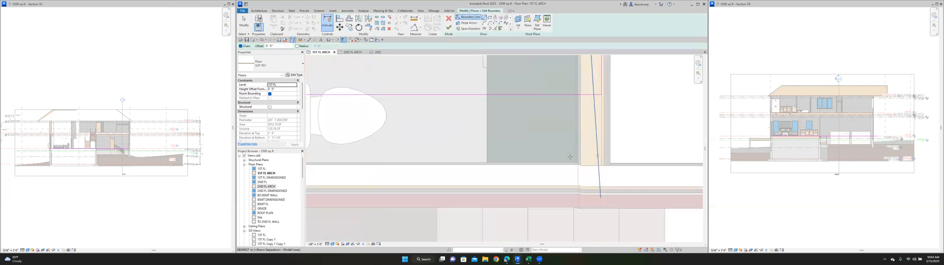
scroll(558, 169, "down", 3)
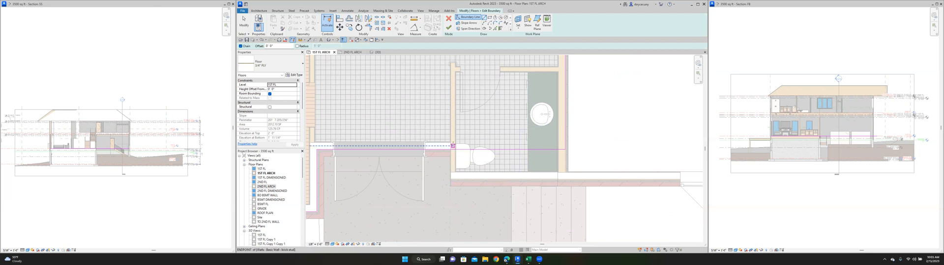
scroll(457, 184, "up", 3)
left_click(438, 167)
scroll(457, 157, "down", 3)
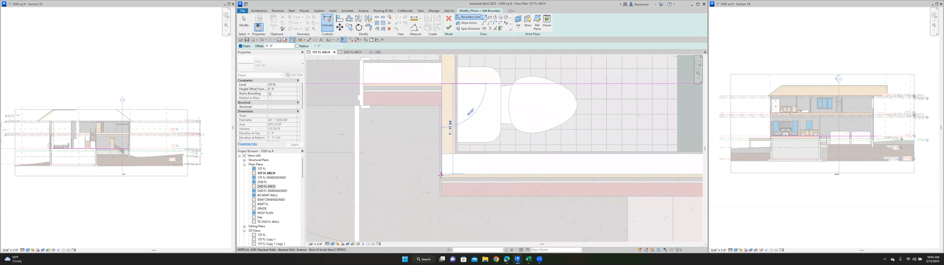
left_click(441, 175)
scroll(441, 174, "down", 3)
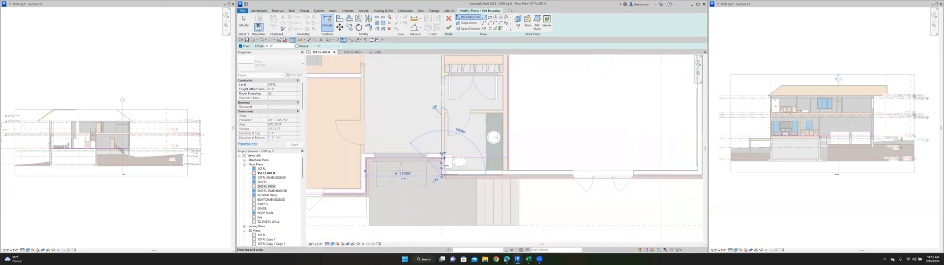
left_click(507, 174)
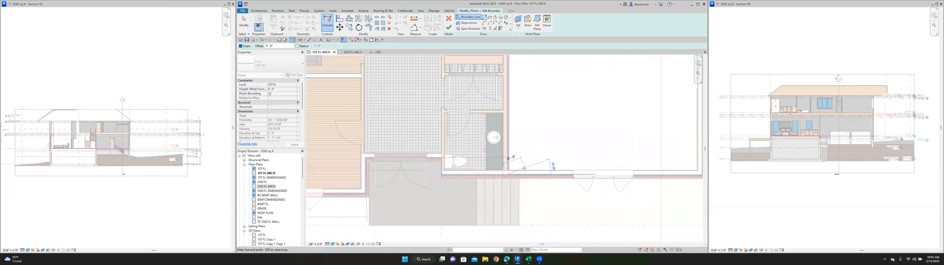
key("Escape")
key("Escape")
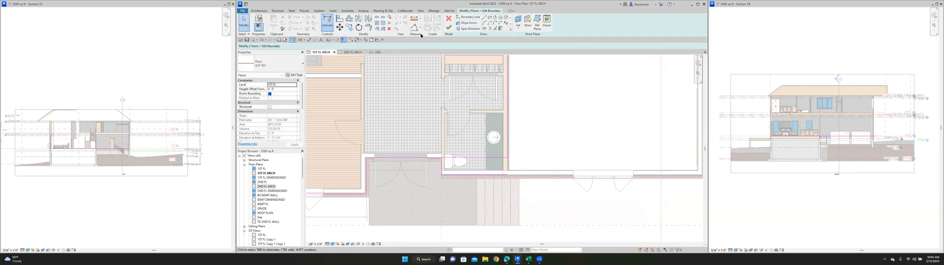
- Trim the subfloor boundary lines into closed corners around the powder room and finish the floor sketch
left_click(368, 28)
scroll(449, 164, "up", 3)
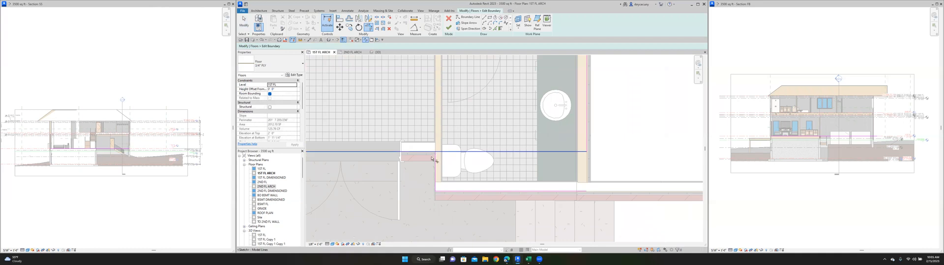
left_click(435, 168)
left_click(551, 192)
left_click(588, 136)
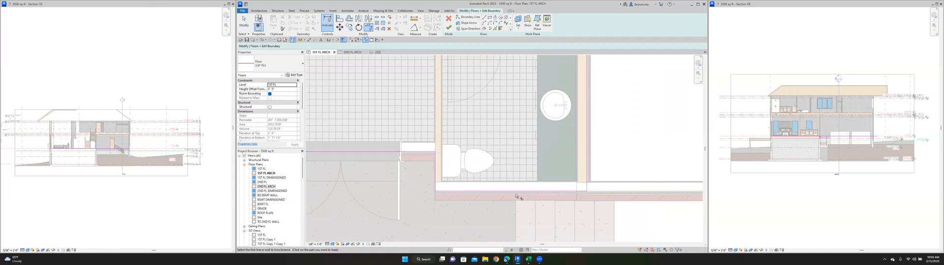
scroll(451, 148, "down", 5)
left_click(448, 27)
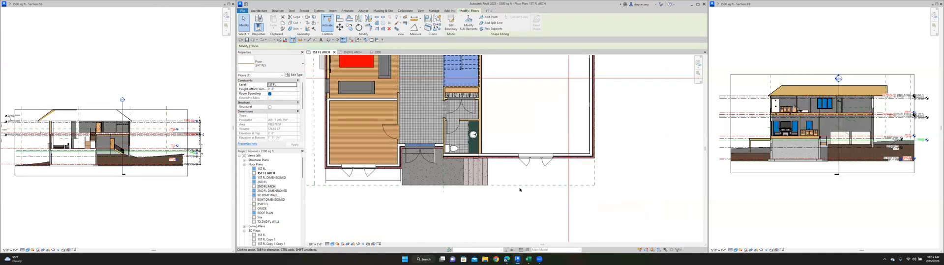
- In the 2ND FL ARCH plan, split the front bedroom's interior side wall where it meets the recessed front wall
scroll(444, 150, "up", 4)
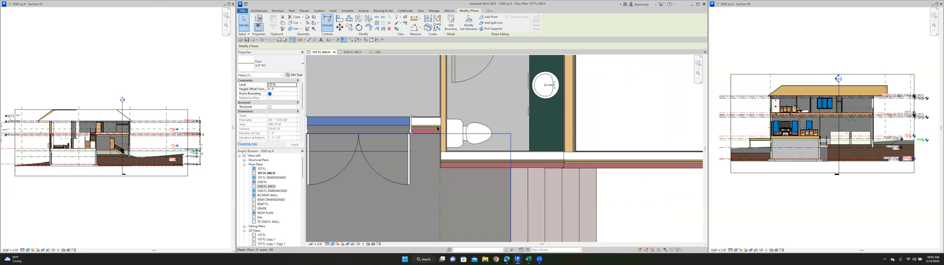
scroll(444, 151, "down", 4)
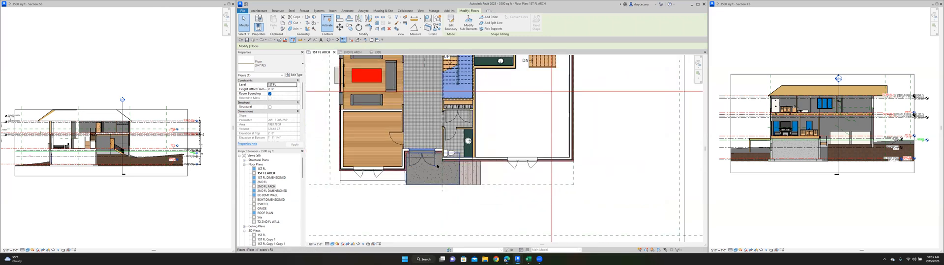
left_click(353, 52)
scroll(440, 153, "down", 3)
scroll(453, 155, "up", 3)
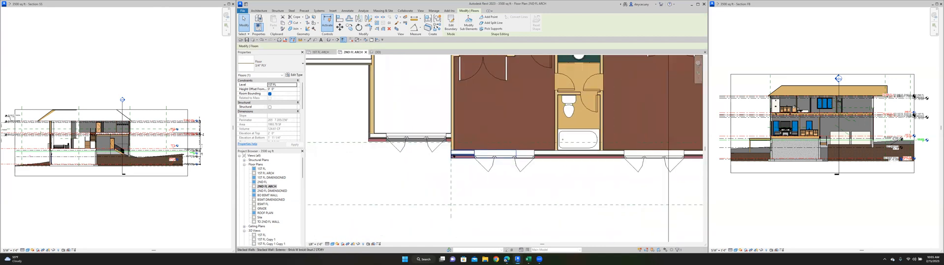
scroll(451, 153, "up", 2)
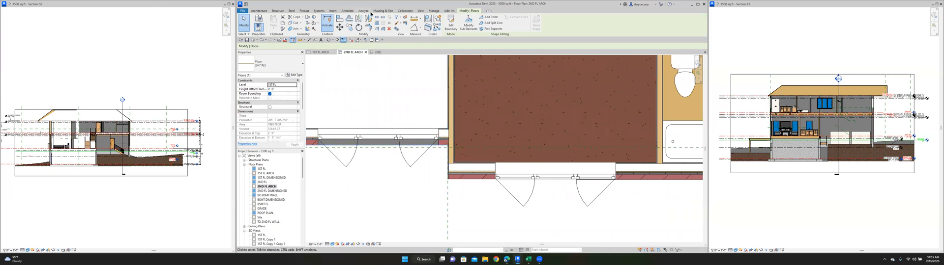
left_click(377, 17)
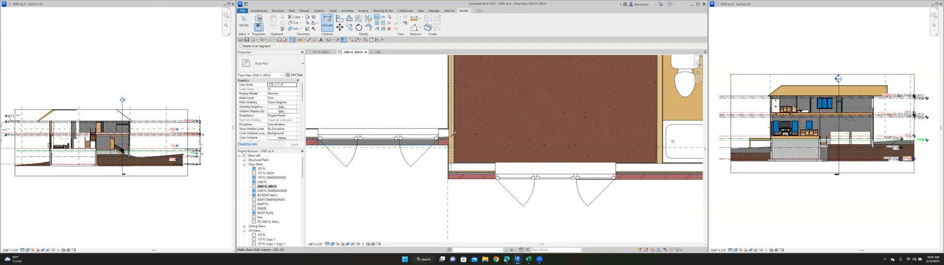
left_click(454, 133)
key("Escape")
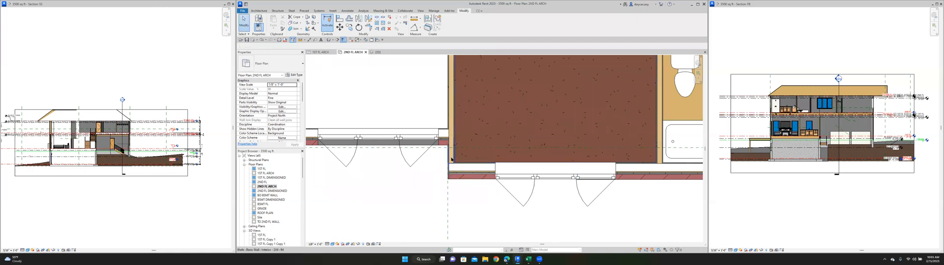
- Try to match the short split wall segment's type to the exterior brick wall, deleting the elements that cause the error
left_click(451, 159)
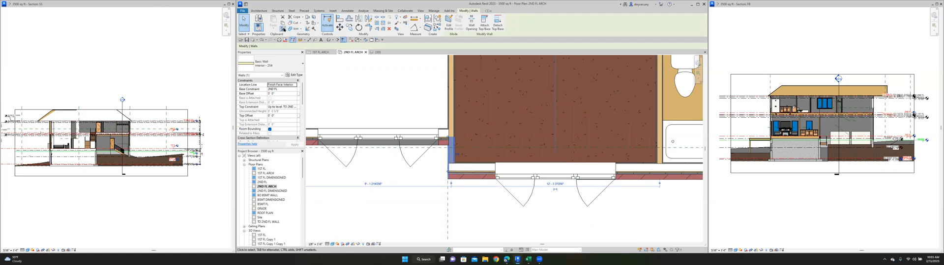
left_click(283, 29)
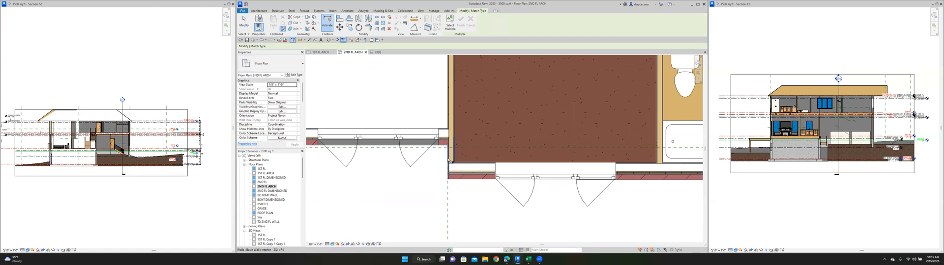
left_click(425, 177)
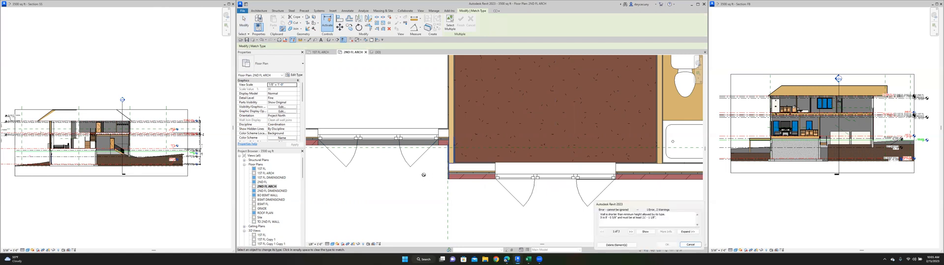
left_click(624, 247)
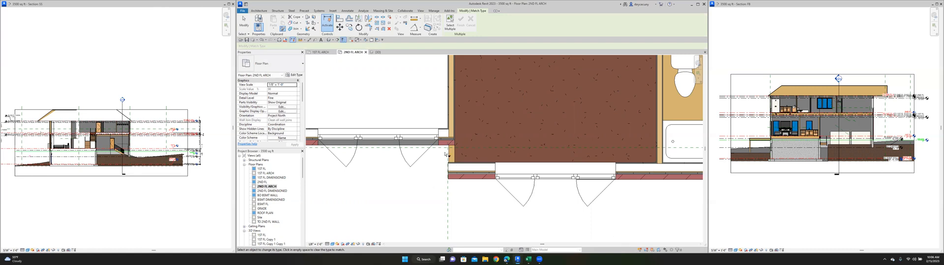
scroll(444, 154, "down", 3)
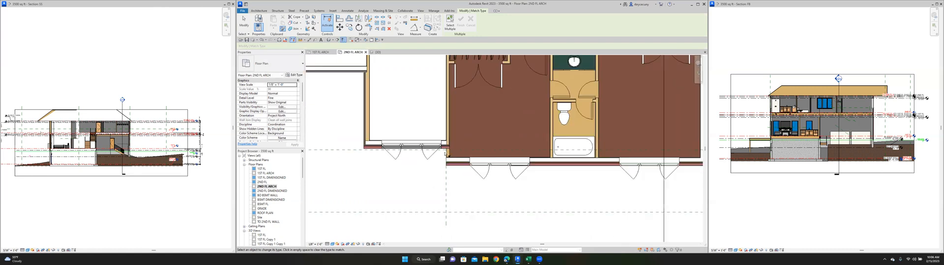
- In the 1ST FL ARCH plan, split the powder room's interior side wall where it meets the recessed entrance wall
left_click(320, 52)
scroll(474, 143, "up", 5)
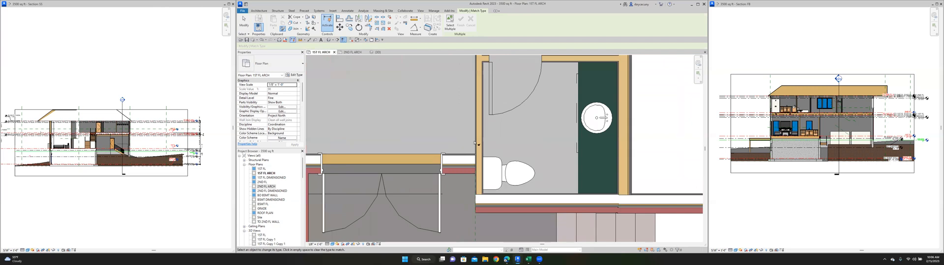
key("Escape")
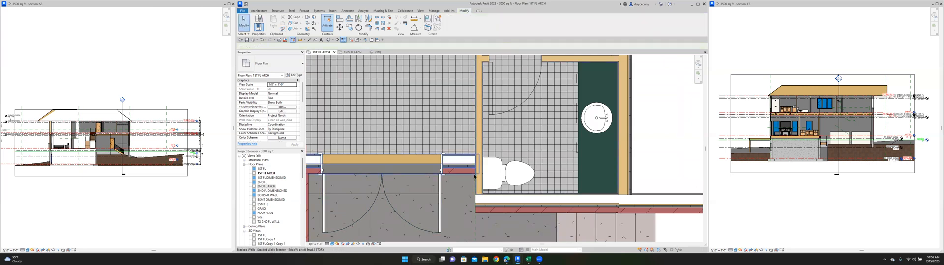
left_click(478, 179)
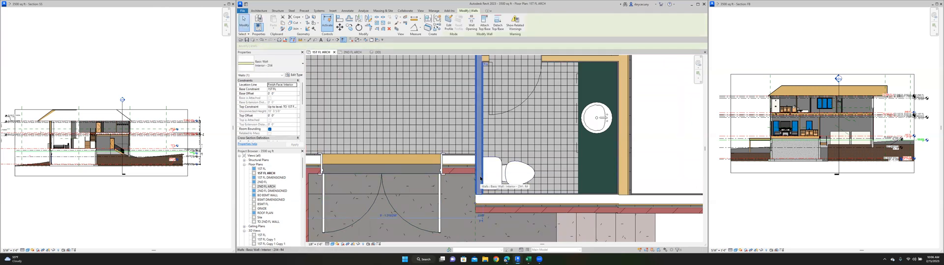
left_click_drag(476, 205, 477, 155)
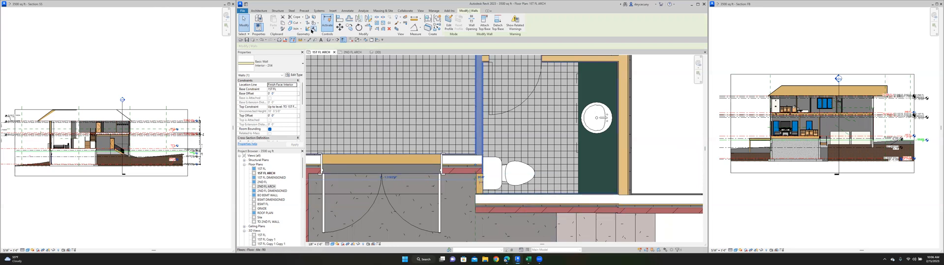
left_click(282, 29)
left_click(514, 209)
left_click(349, 52)
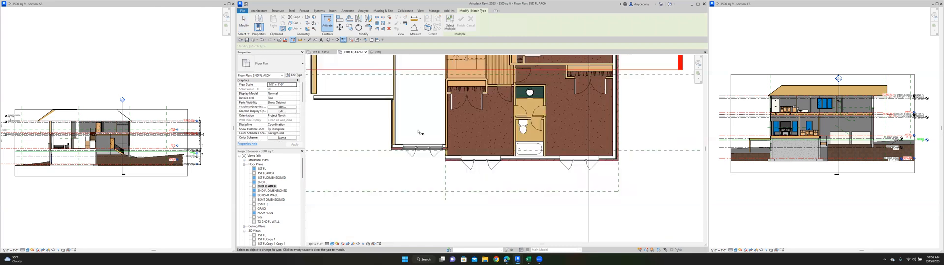
scroll(441, 153, "up", 5)
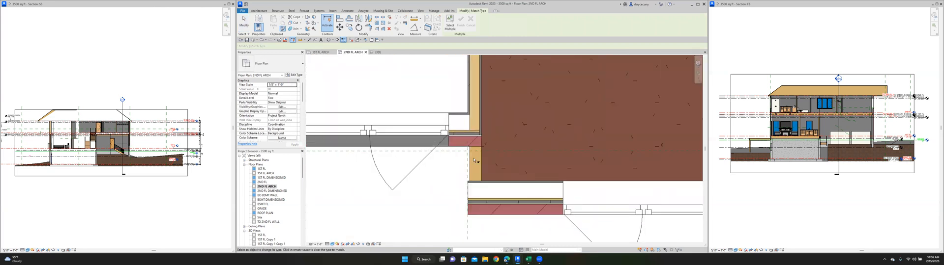
scroll(475, 161, "down", 2)
key("Escape")
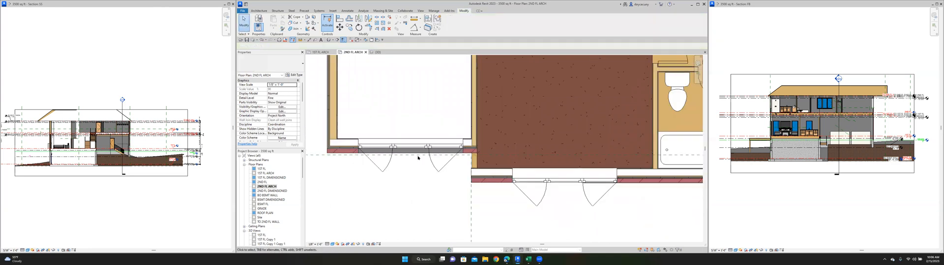
- In the 2ND FL ARCH plan, copy the front bedroom's exterior brick wall segment forward of the facade and delete the copied window
left_click(501, 180)
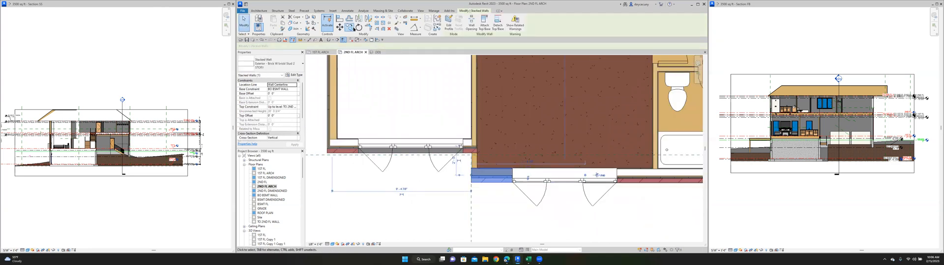
left_click(349, 28)
left_click(490, 195)
left_click(488, 225)
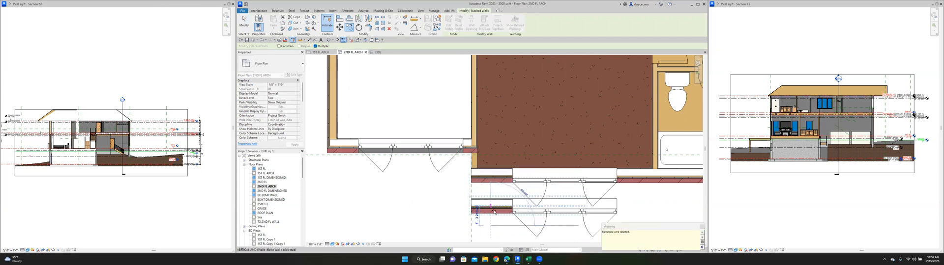
key("Escape")
left_click(546, 226)
key("Delete")
- In the 1ST FL ARCH plan, shorten the copied brick wall in front of the powder room and rotate it 90 degrees
left_click(378, 52)
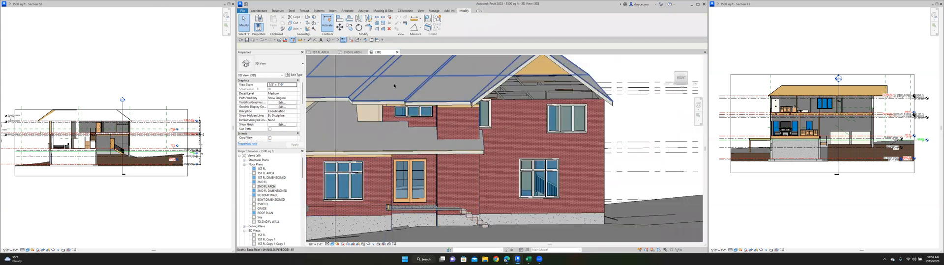
left_click(323, 52)
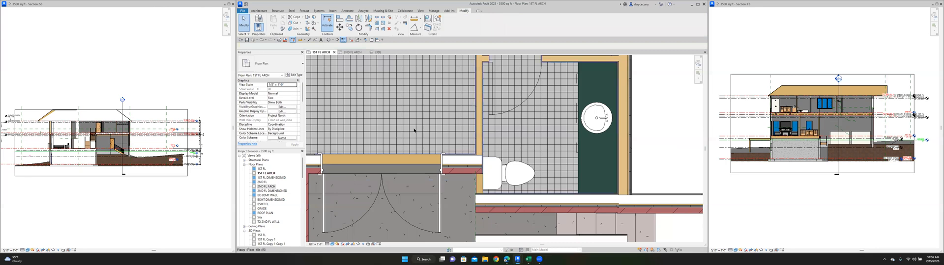
scroll(480, 194, "down", 3)
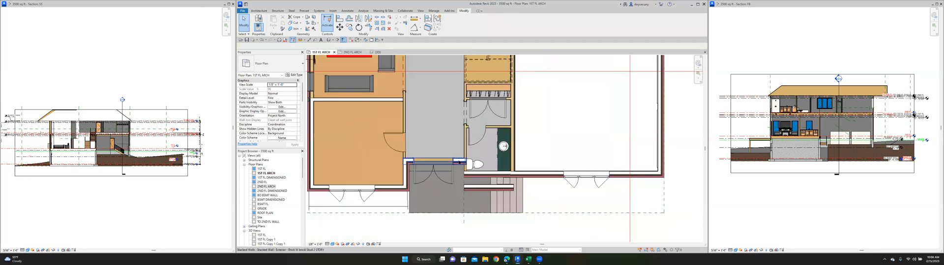
left_click(485, 186)
scroll(512, 189, "up", 3)
left_click_drag(483, 184, 418, 183)
left_click(359, 27)
left_click(579, 186)
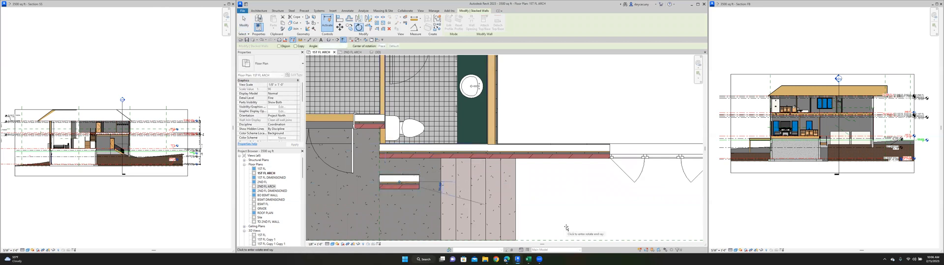
type("90")
key("Return")
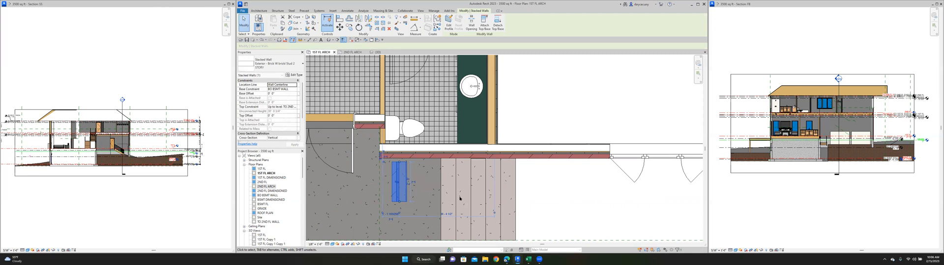
- Align the inner face of the rotated brick wall with the inner face of the powder room's side wall
scroll(396, 186, "up", 3)
middle_click_drag(365, 185, 378, 250)
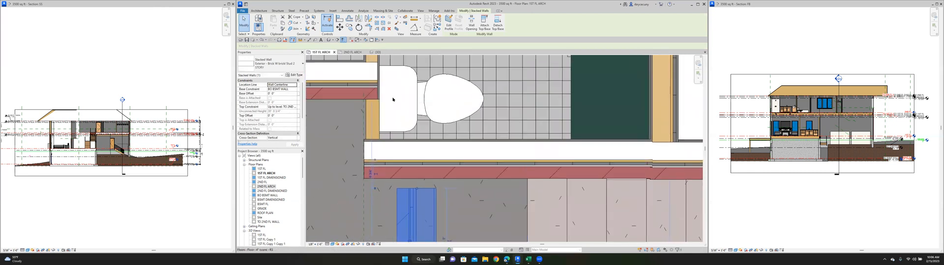
left_click(338, 19)
left_click(380, 63)
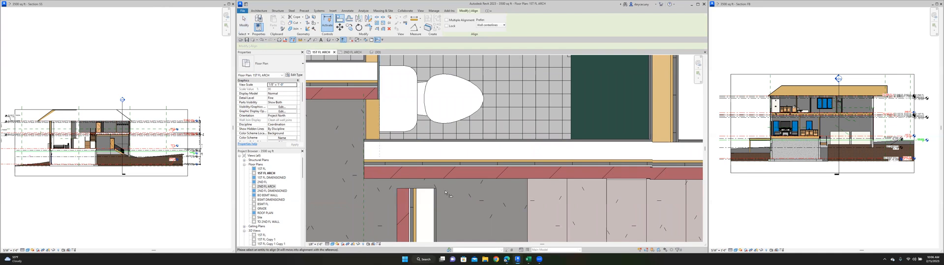
left_click(435, 217)
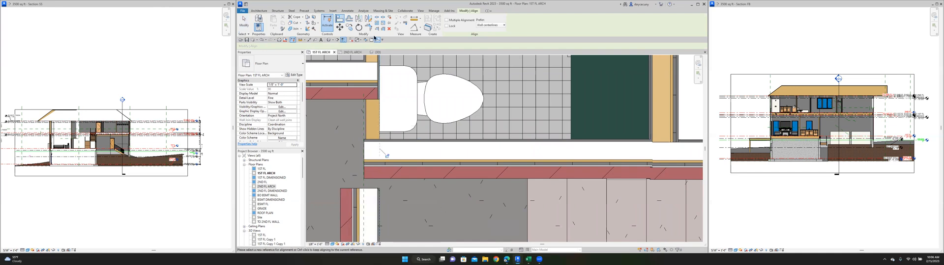
key("Escape")
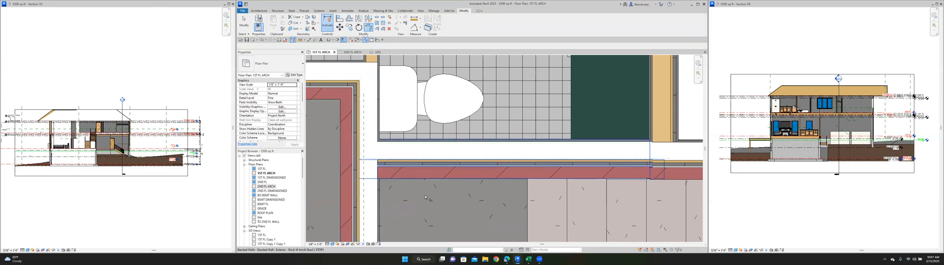
- Trim the rotated brick wall into corners with the recessed entrance wall and the powder room's front wall
key("t")
key("r")
scroll(386, 73, "down", 5)
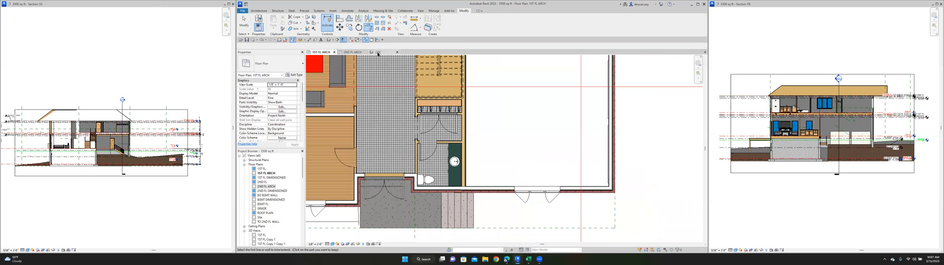
- Examine the new brick side wall, the recessed entrance and the upper front walls in the 3D view
left_click(377, 52)
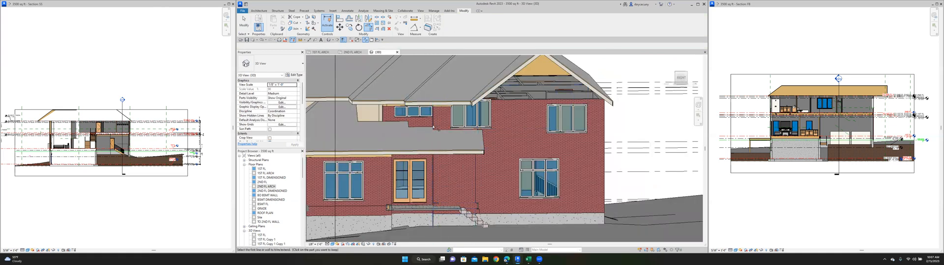
scroll(439, 135, "down", 4)
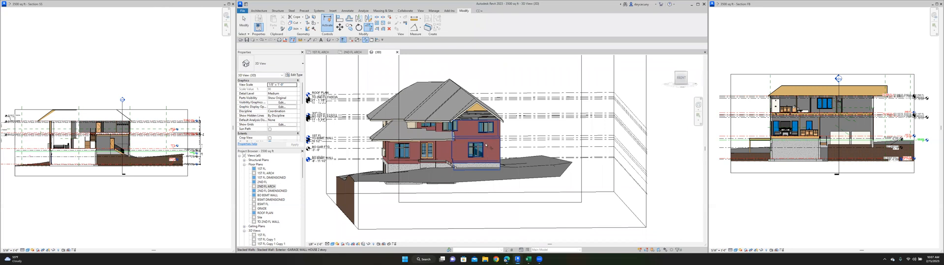
scroll(430, 127, "up", 4)
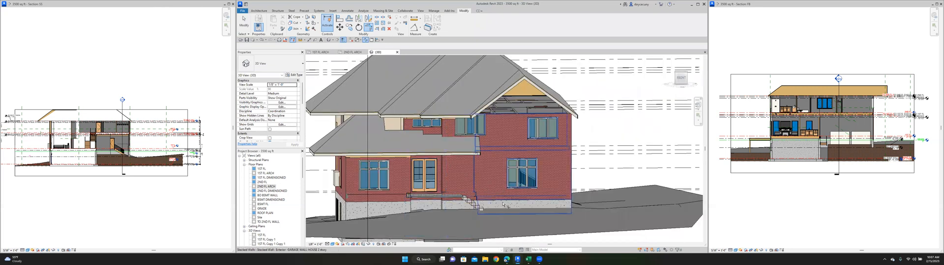
scroll(474, 183, "up", 1)
scroll(443, 177, "up", 2)
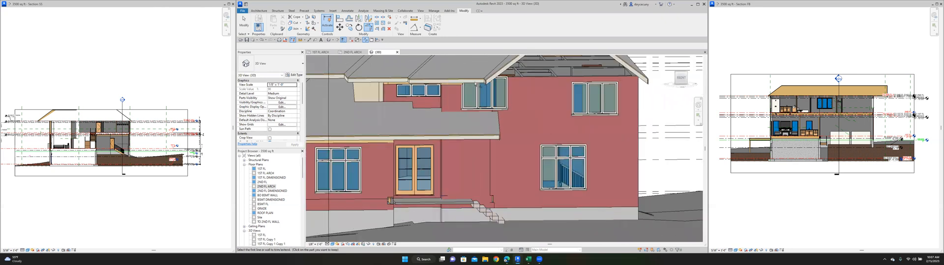
scroll(443, 176, "down", 2)
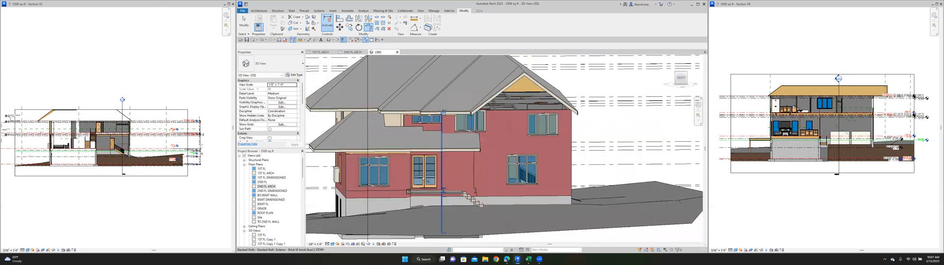
scroll(430, 125, "up", 2)
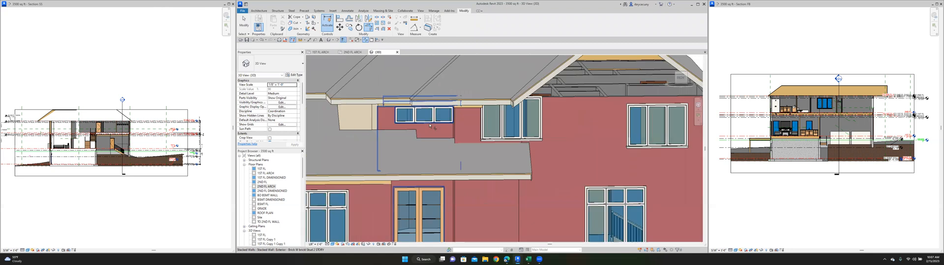
scroll(447, 98, "down", 3)
key("t")
key("r")
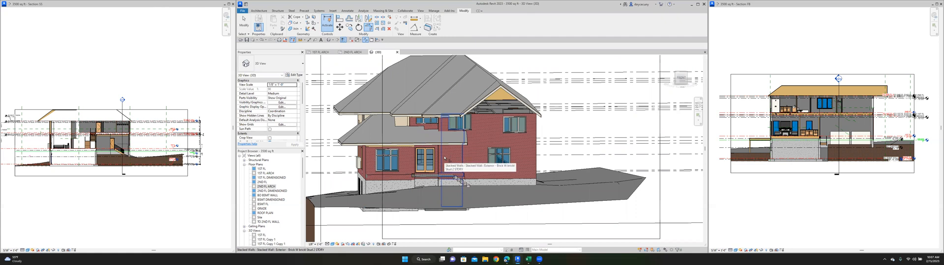
key("Escape")
left_click(444, 161)
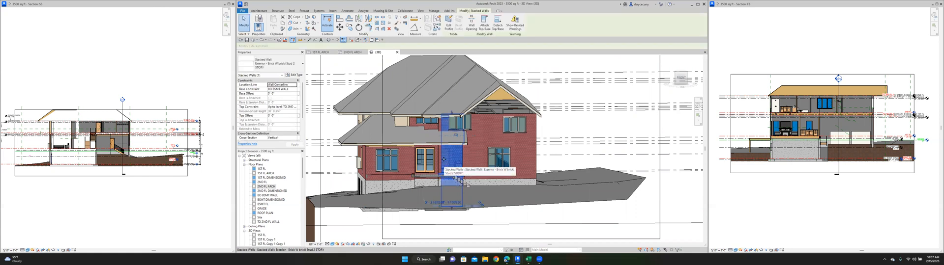
middle_click_drag(444, 160, 439, 238, "shift")
scroll(425, 178, "up", 2)
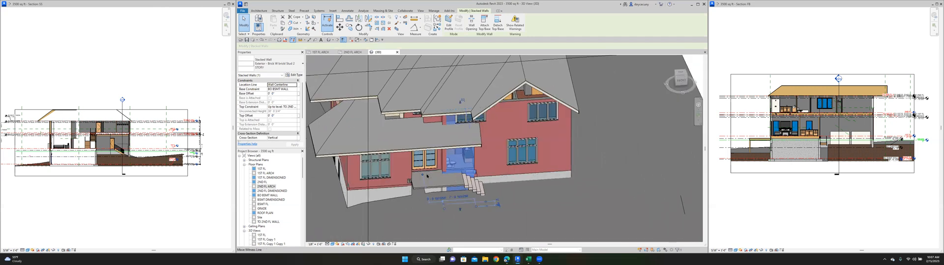
- Edit the entrance porch slab's boundary in the 1ST FL ARCH plan, drawing new lines along the brick side wall and powder room front wall
left_click(425, 178)
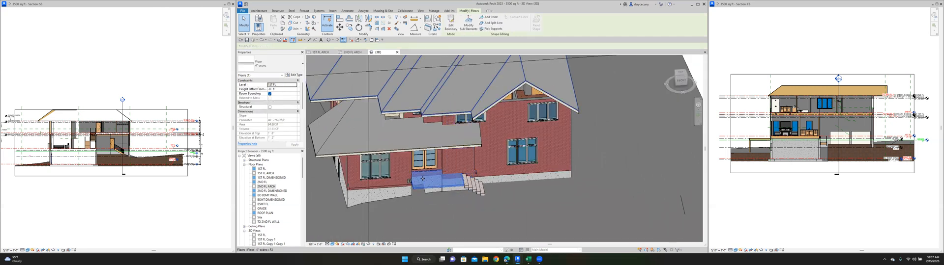
left_click(451, 24)
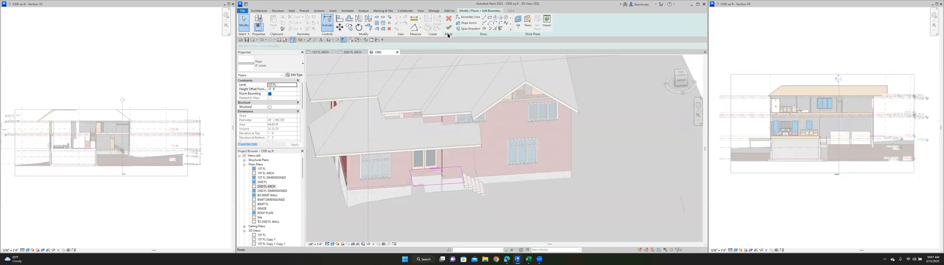
left_click(322, 52)
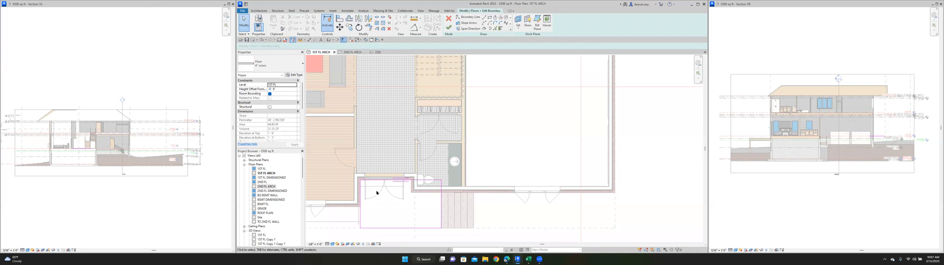
scroll(405, 201, "up", 3)
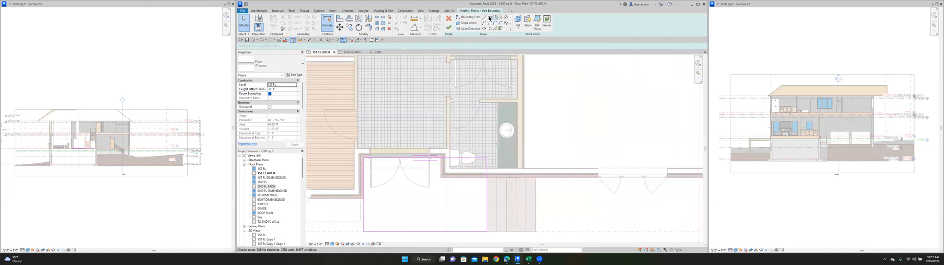
left_click(483, 18)
left_click(440, 158)
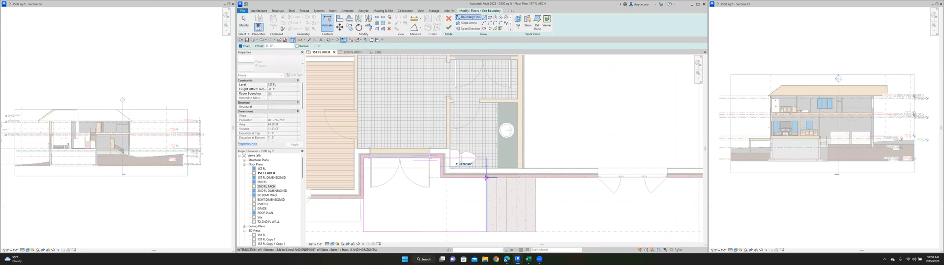
- Trim the porch slab's boundary lines into closed corners around the powder room and finish the sketch
key("t")
key("r")
left_click(439, 169)
left_click(391, 159)
left_click(465, 180)
left_click(489, 194)
scroll(461, 162, "down", 4)
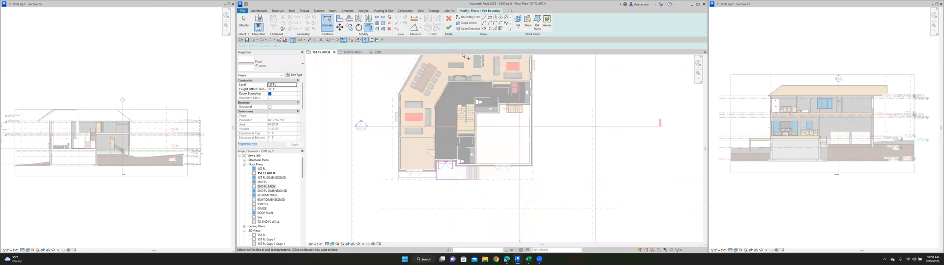
left_click(448, 28)
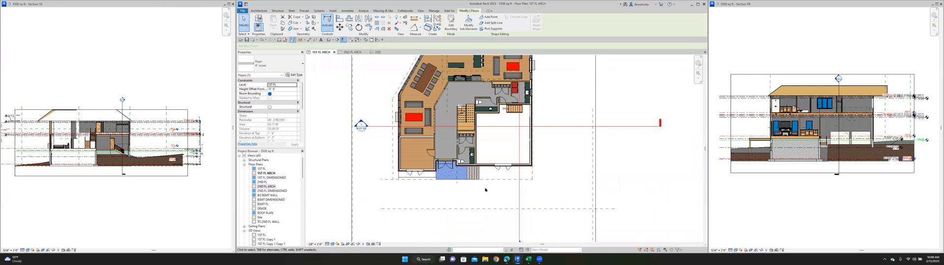
- Examine the revised entrance porch slab in plan and 3D, and compare it with the front walls in the 2ND FL ARCH plan
scroll(485, 190, "up", 3)
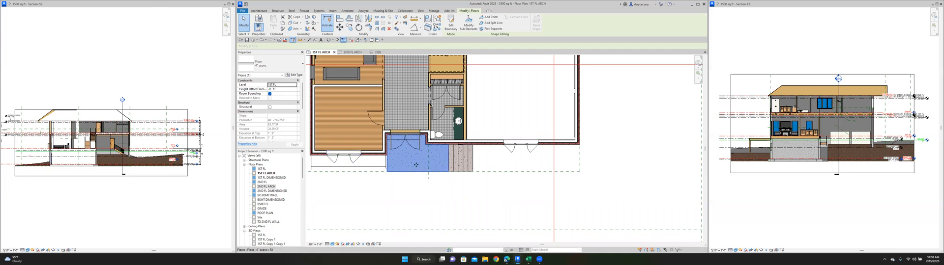
scroll(418, 165, "down", 3)
left_click(376, 52)
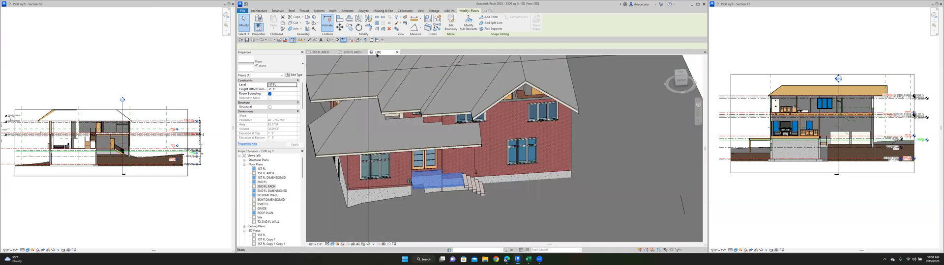
middle_click_drag(467, 173, 490, 220, "shift")
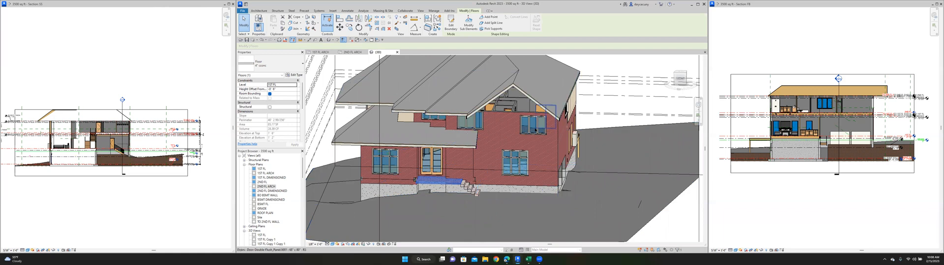
left_click(347, 53)
scroll(491, 204, "down", 3)
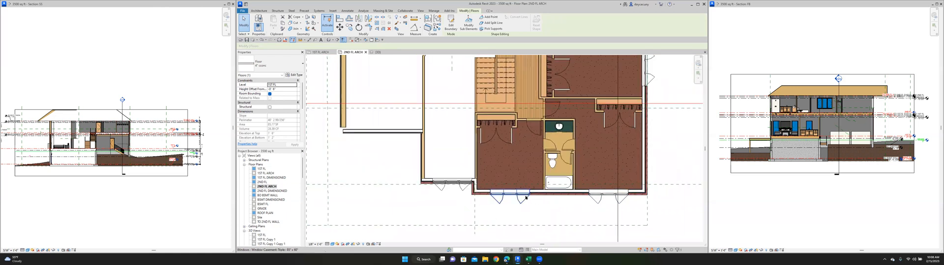
left_click(379, 53)
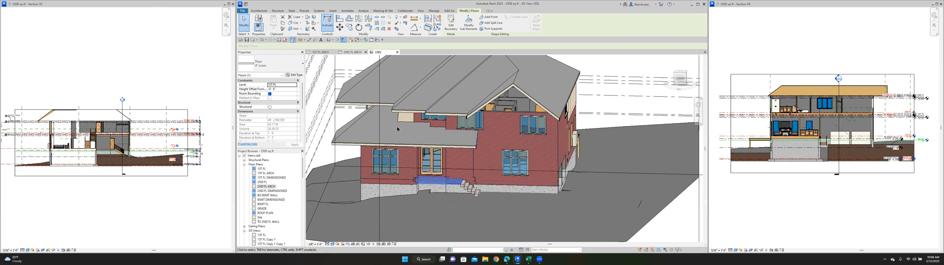
- In the 1ST FL ARCH plan, dimension from the brick side wall of the entrance recess to the garage's outer side wall, below the front wall
left_click(321, 52)
scroll(442, 152, "up", 4)
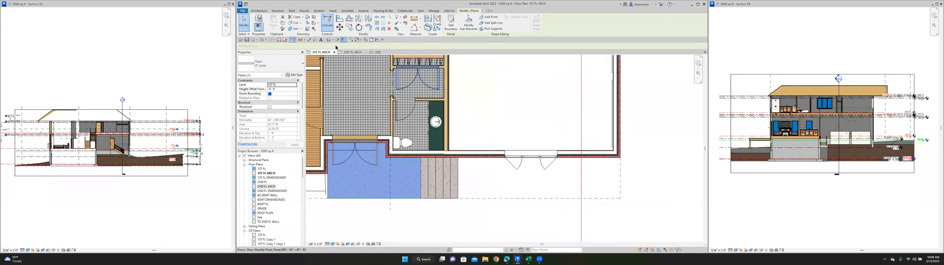
key("d")
key("i")
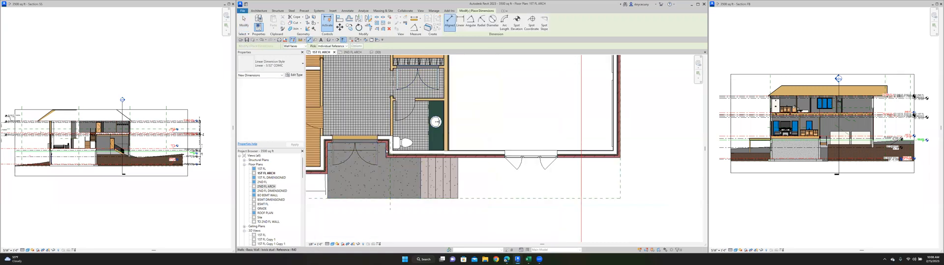
left_click(619, 150)
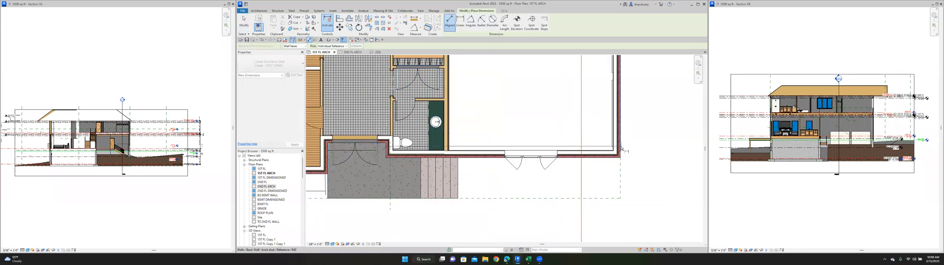
left_click(636, 221)
middle_click_drag(636, 222, 640, 204)
scroll(640, 204, "down", 1)
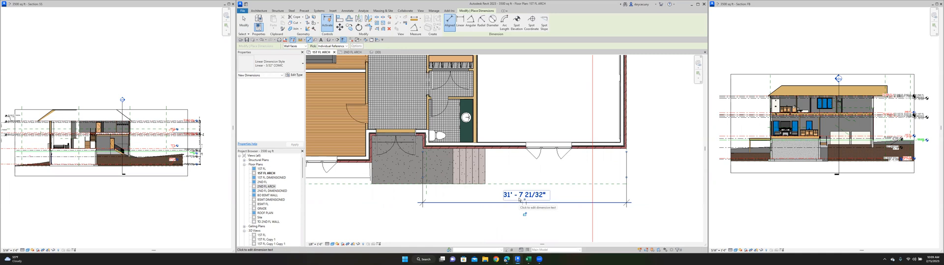
- Reposition the brick side wall of the entrance recess by setting its dimension to the garage's outer wall to 31' - 8"
left_click(244, 22)
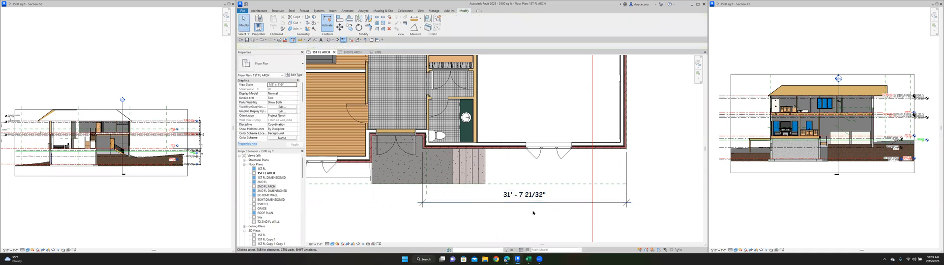
left_click(425, 140)
left_click(525, 198)
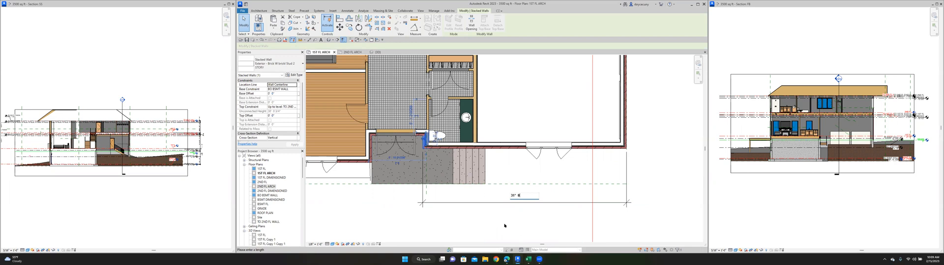
key("Return")
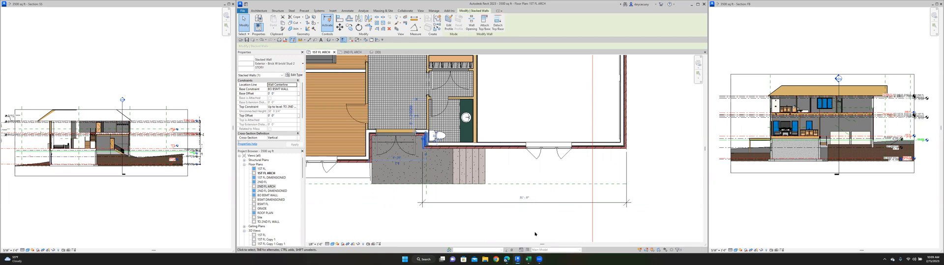
left_click(534, 234)
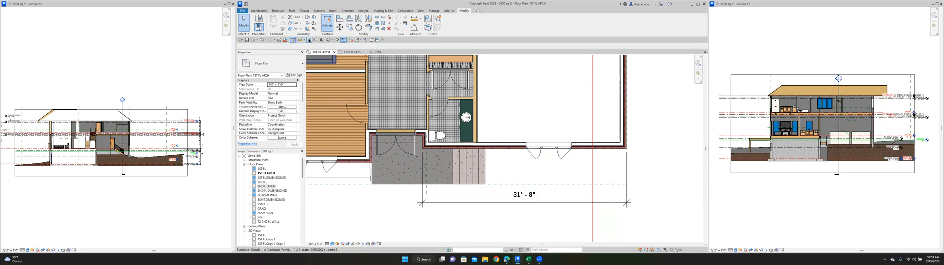
left_click(465, 202)
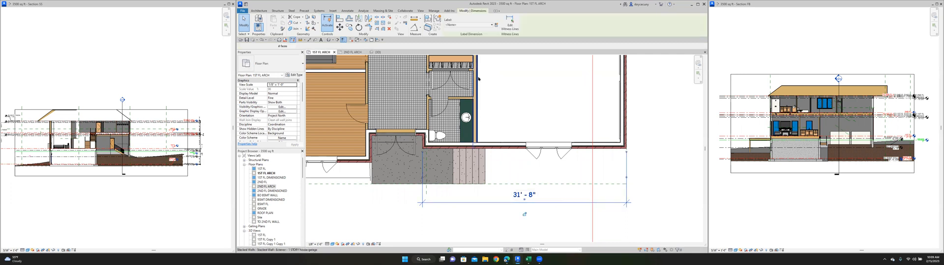
left_click(510, 22)
left_click(549, 151)
key("z")
key("o")
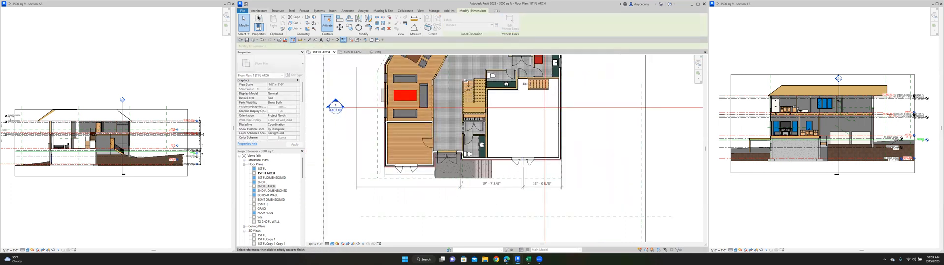
left_click(244, 23)
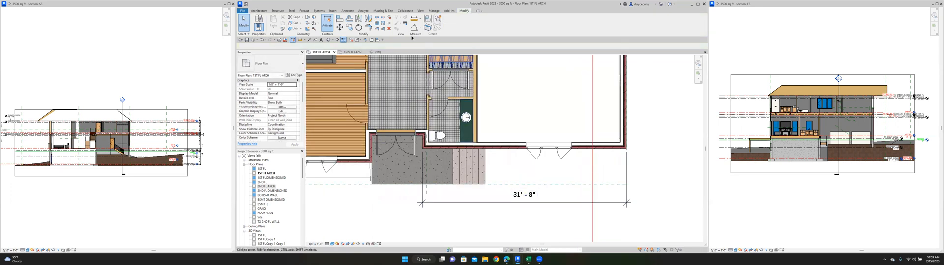
- Centre the garage's front window between the recess side wall and the garage's outer wall with an equalized aligned dimension
left_click(307, 40)
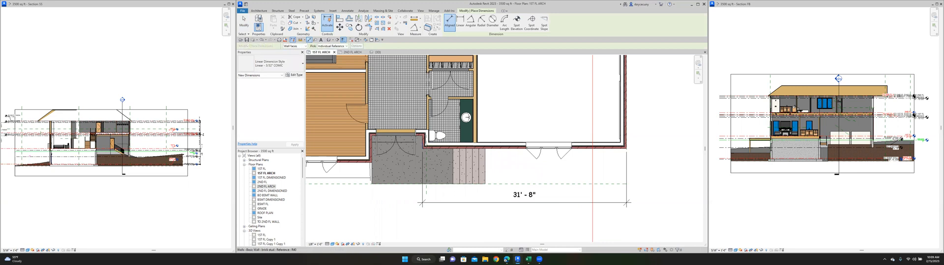
left_click(548, 152)
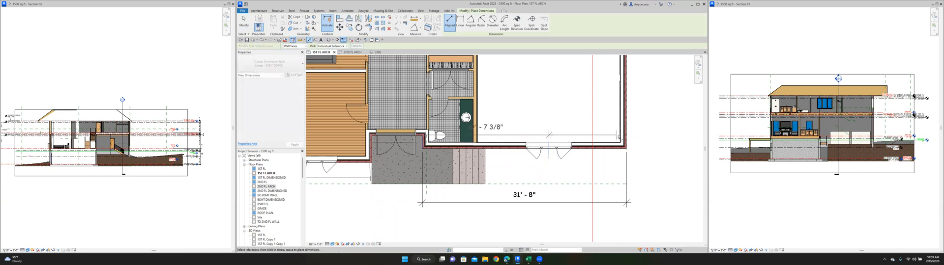
left_click(626, 142)
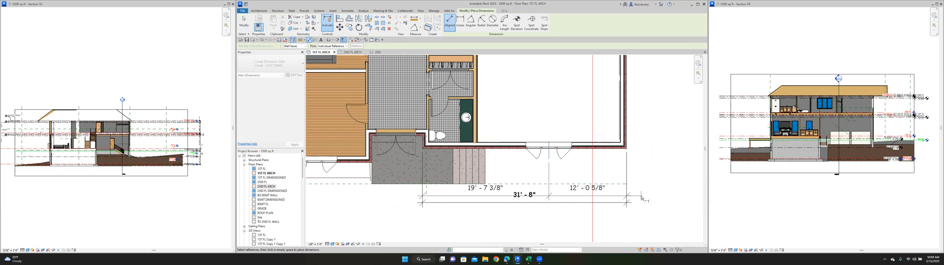
left_click(647, 193)
left_click(524, 165)
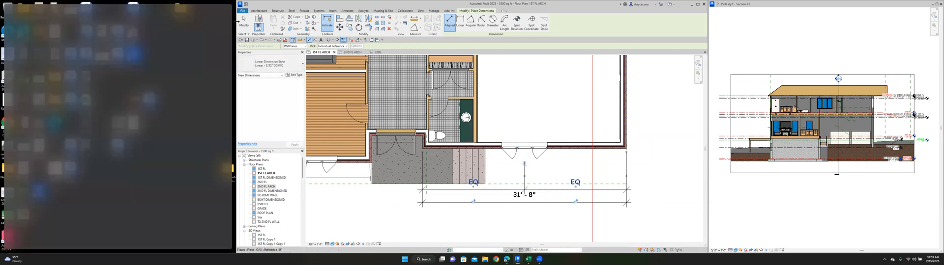
- Exit the dimension command and delete the equalized dimension string below the garage's front window
key("Escape")
key("Escape")
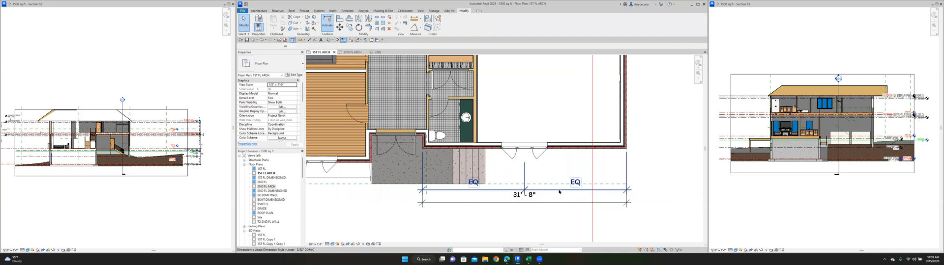
left_click(559, 192)
key("Delete")
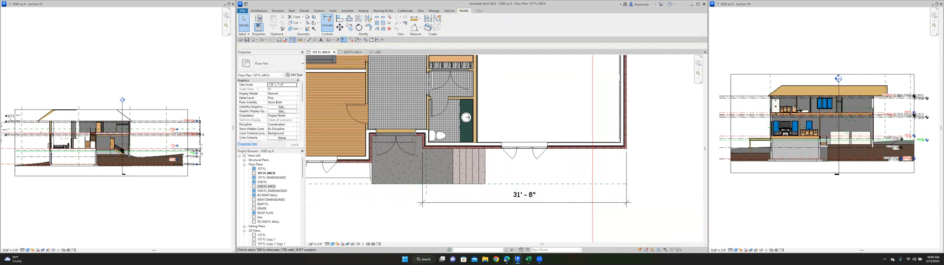
scroll(479, 168, "down", 2)
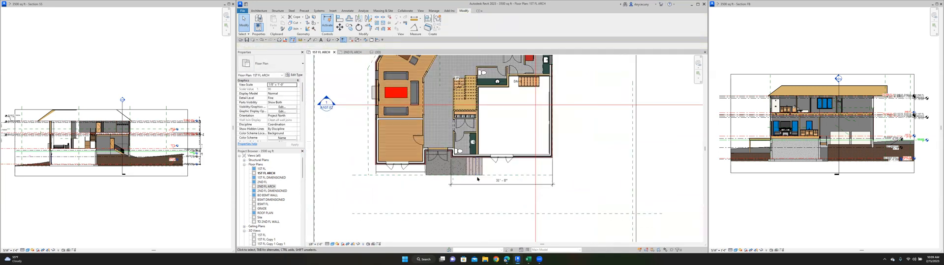
- In the 3D view, attach the top of the garage's front brick wall to the gable roof above it
left_click(378, 52)
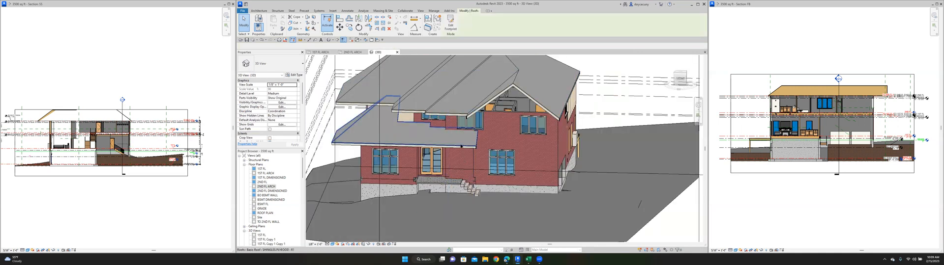
scroll(461, 146, "up", 3)
left_click(429, 134)
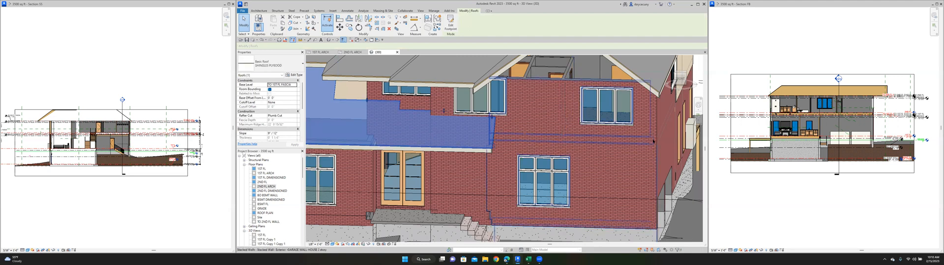
scroll(501, 148, "down", 5)
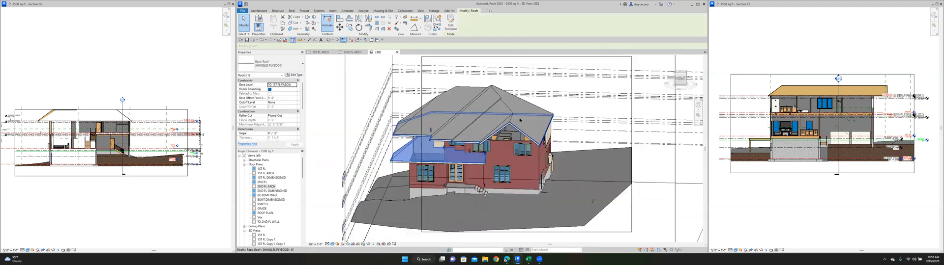
left_click(500, 146)
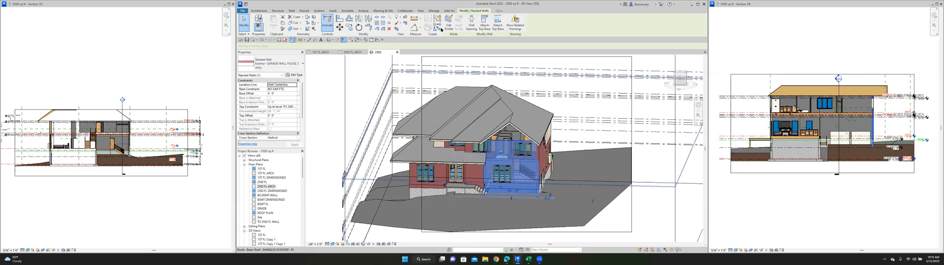
left_click(480, 30)
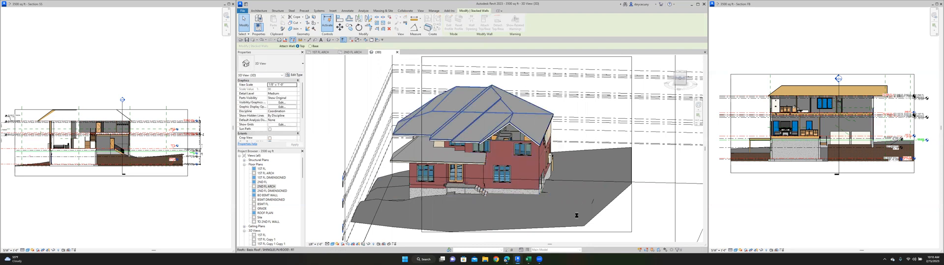
left_click(642, 221)
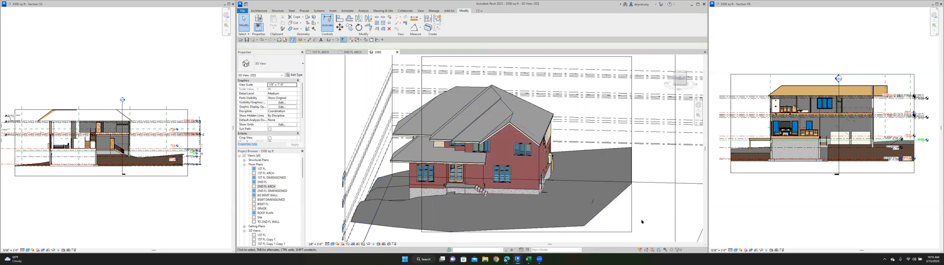
- Compare the front walls in the 1ST FL ARCH and 2ND FL ARCH plans with the house front in the 3D view
left_click(329, 52)
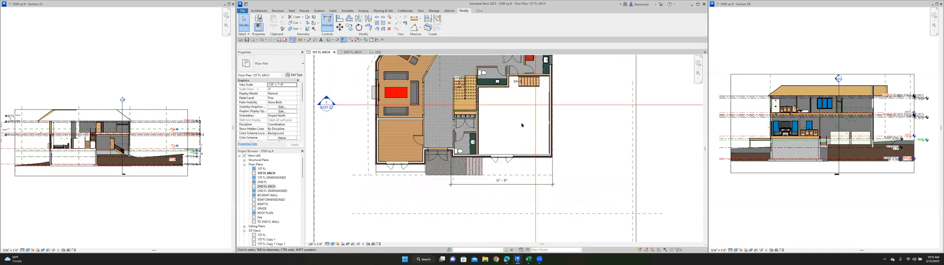
left_click(353, 51)
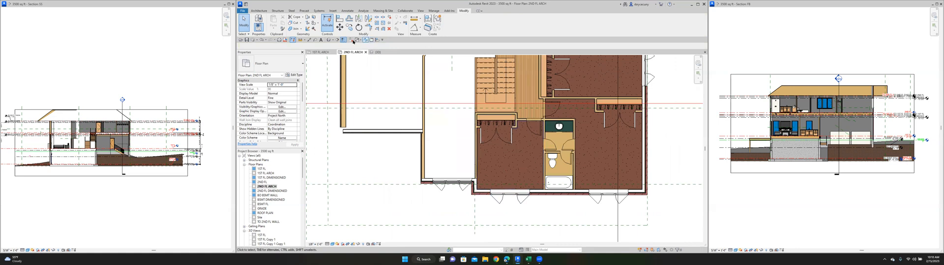
left_click(376, 52)
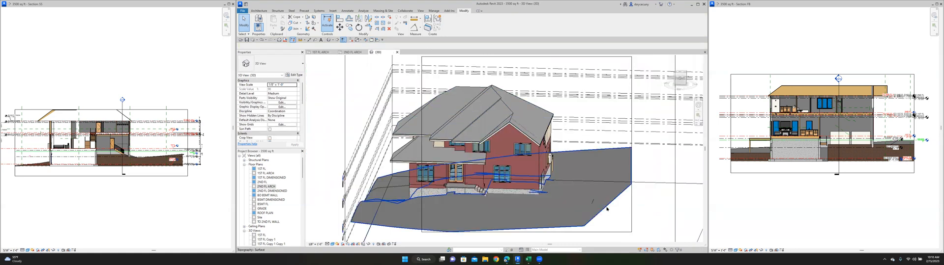
scroll(483, 146, "up", 2)
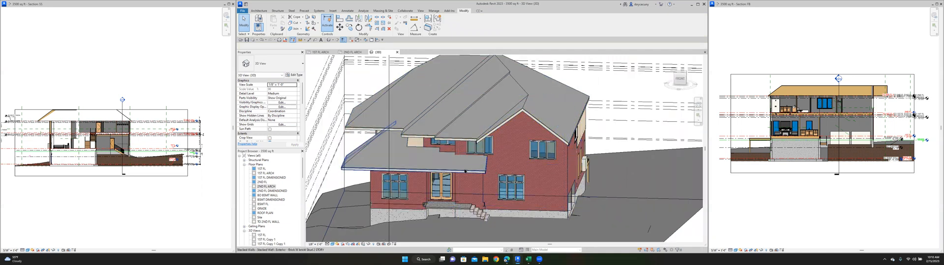
scroll(471, 196, "down", 4)
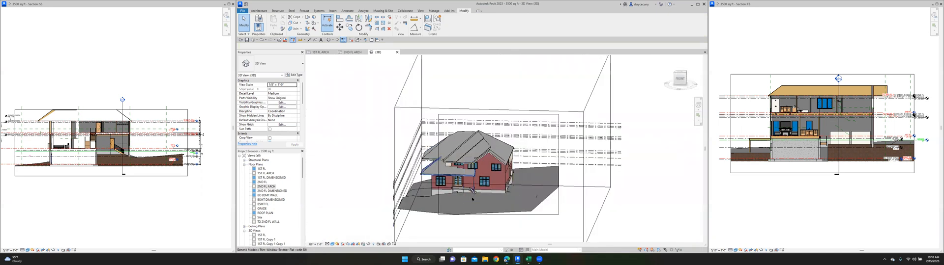
left_click(345, 53)
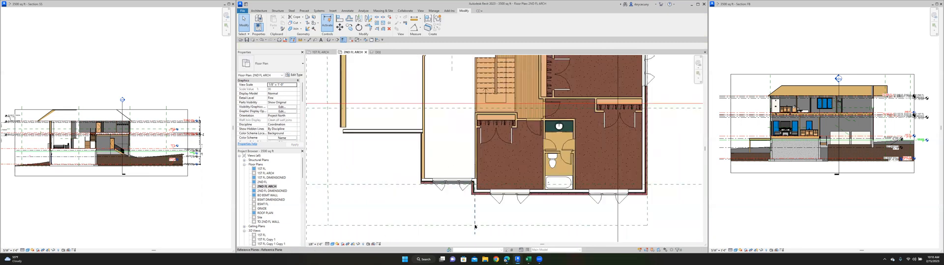
- In the 2ND FL ARCH plan, align the inner finish face of the front side wall with the bedroom wall above it
scroll(474, 214, "down", 4)
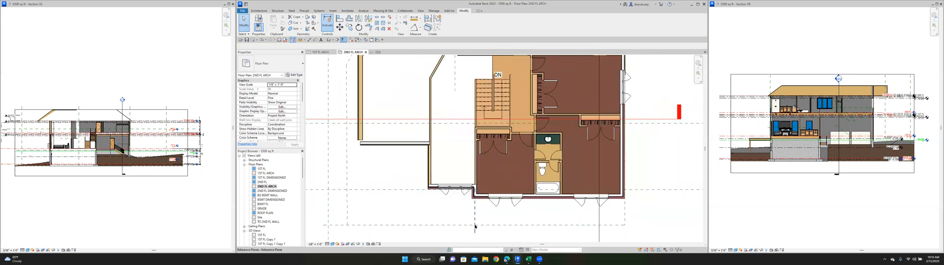
left_click(320, 52)
scroll(452, 196, "up", 4)
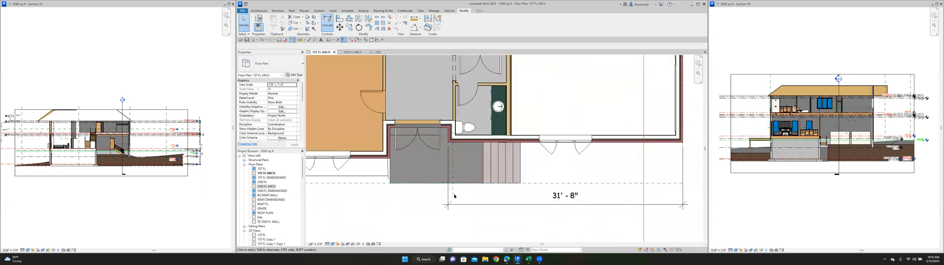
left_click(348, 52)
scroll(476, 207, "up", 4)
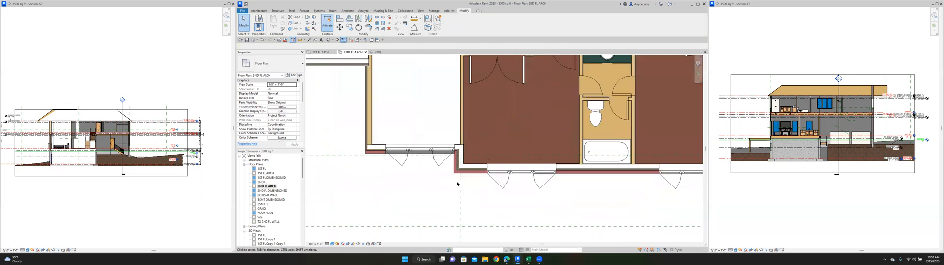
scroll(462, 150, "up", 5)
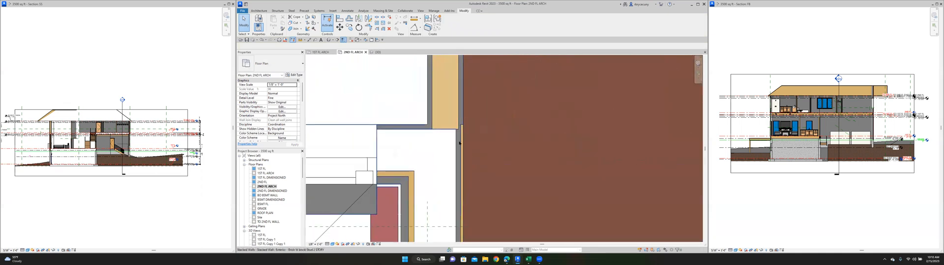
left_click(339, 19)
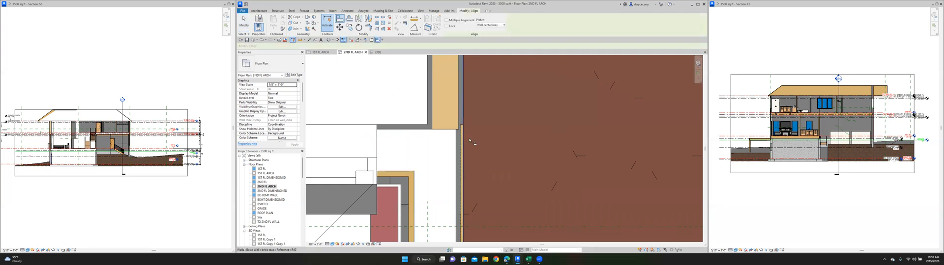
left_click(496, 163)
scroll(498, 170, "down", 3)
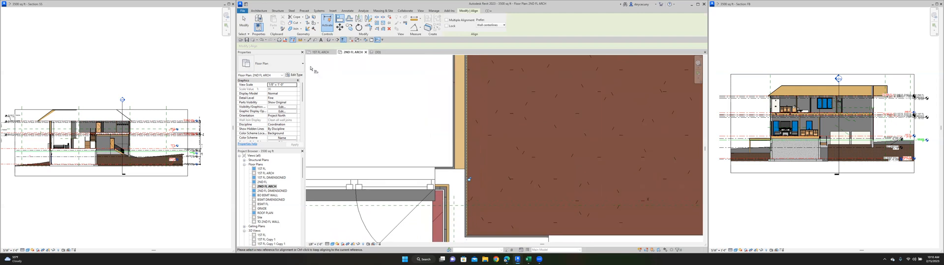
left_click(243, 22)
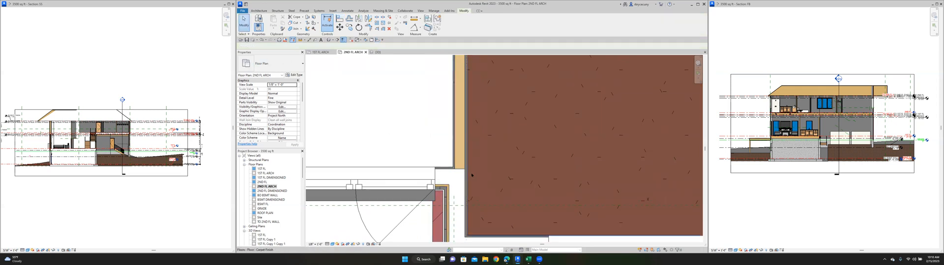
- Edit the front bedroom's carpet floor boundary so its side edge meets the finished wall face, and finish the sketch
double_click(471, 174)
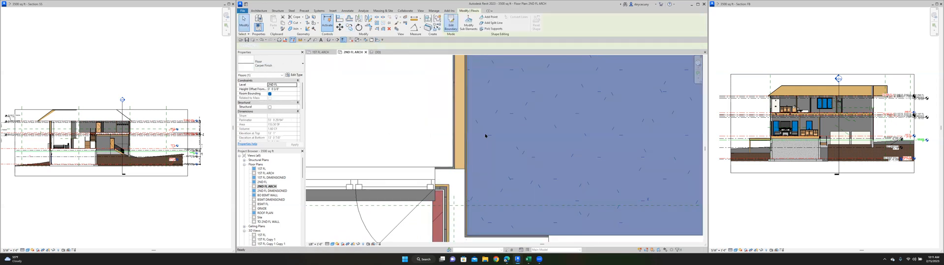
scroll(470, 155, "up", 2)
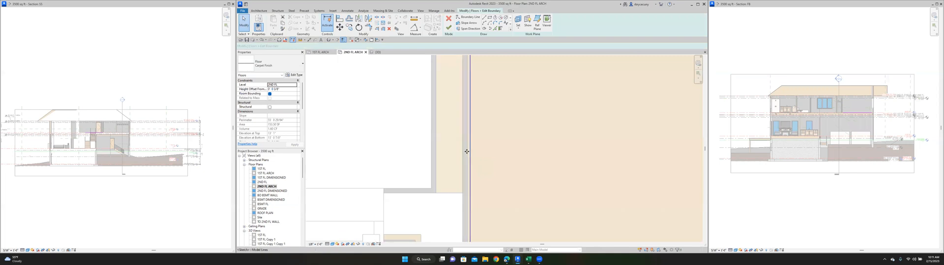
left_click(465, 151)
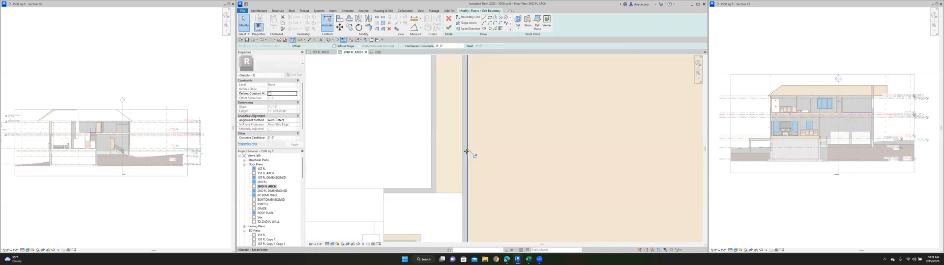
scroll(467, 153, "down", 2)
scroll(467, 152, "down", 4)
left_click(479, 213)
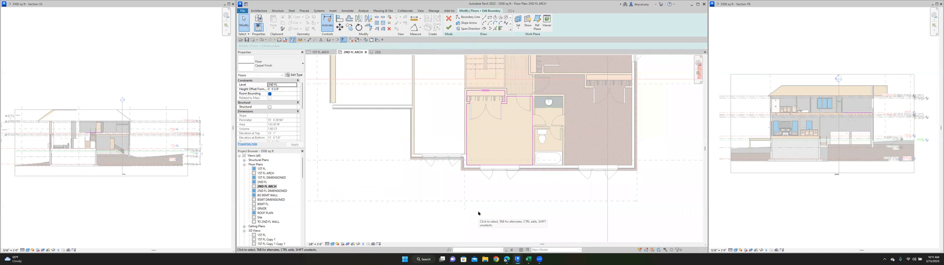
left_click(449, 28)
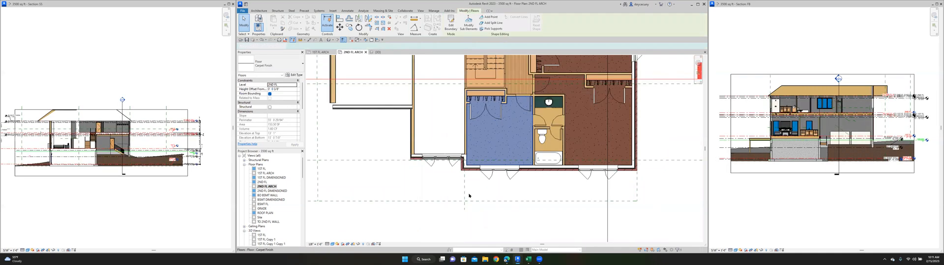
- In the 1ST FL ARCH plan, align the recess side wall's inner face with the powder room wall, and exit the command
left_click(321, 53)
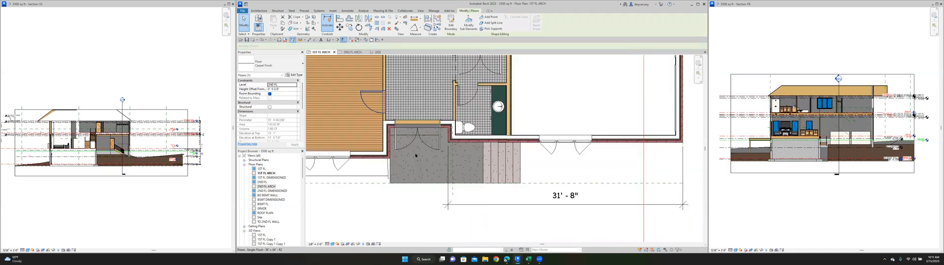
scroll(468, 113, "up", 5)
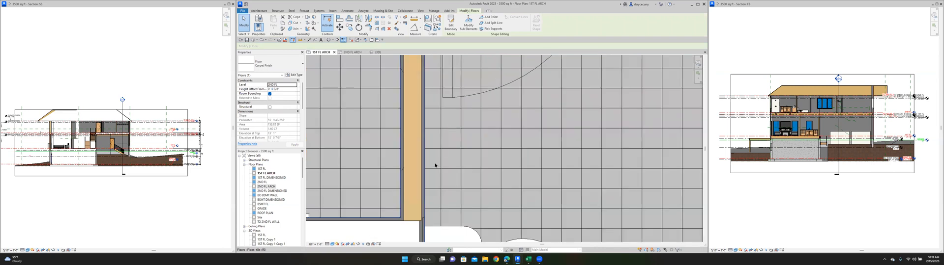
middle_click_drag(434, 171, 445, 128)
scroll(446, 128, "down", 1)
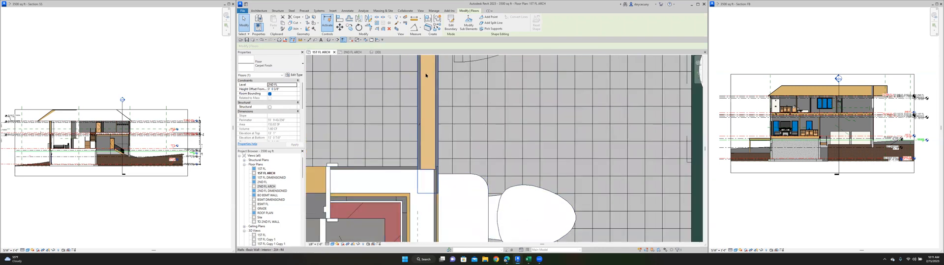
left_click(341, 20)
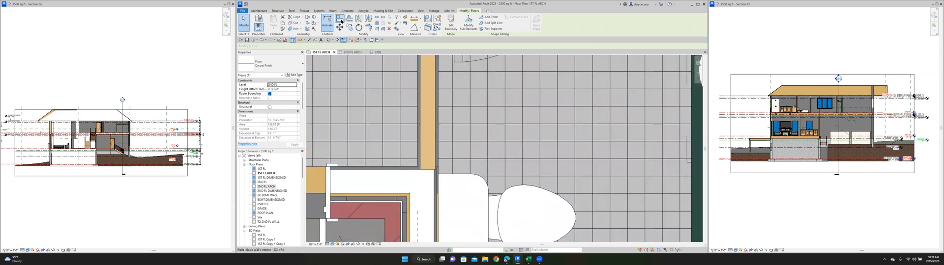
left_click(436, 211)
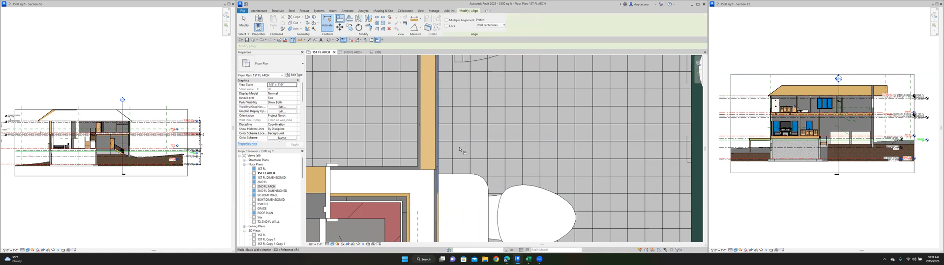
key("Escape")
key("Escape")
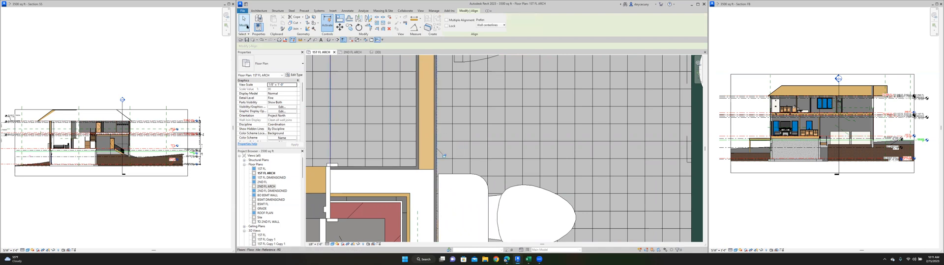
- Move the front-to-back building section line in the 1ST FL ARCH plan across the stair and entrance hall to cut through the front room beside the entrance
left_click(477, 124)
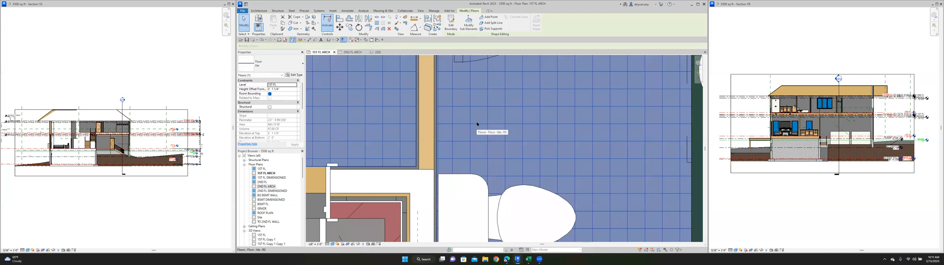
scroll(477, 123, "down", 5)
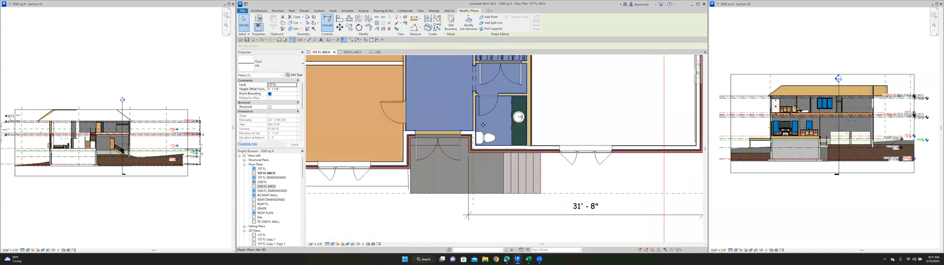
scroll(484, 121, "down", 5)
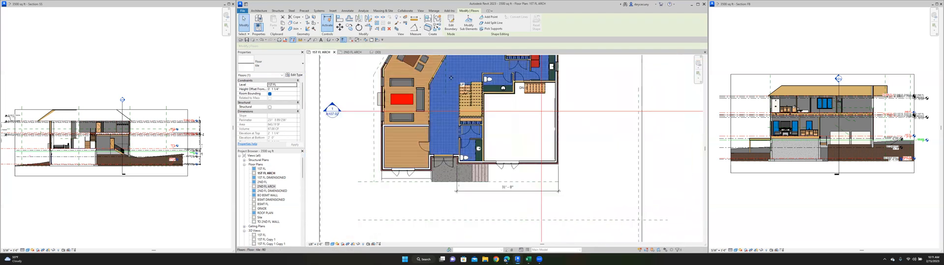
scroll(468, 170, "down", 2)
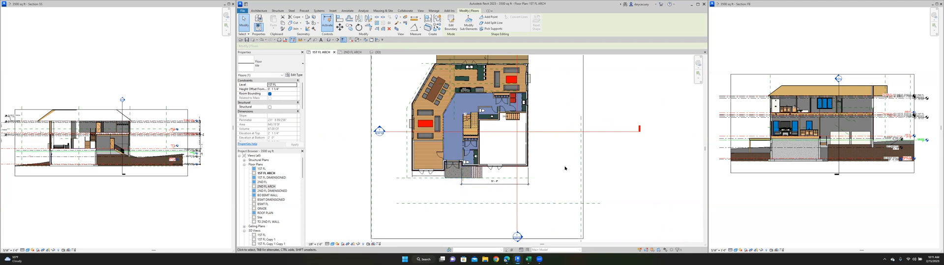
scroll(551, 174, "down", 1)
left_click(525, 210)
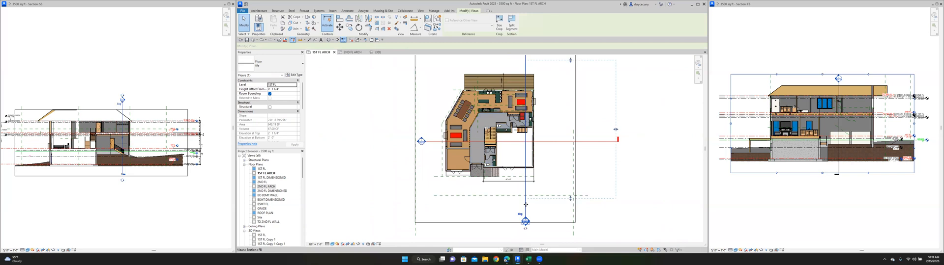
left_click_drag(525, 206, 487, 207)
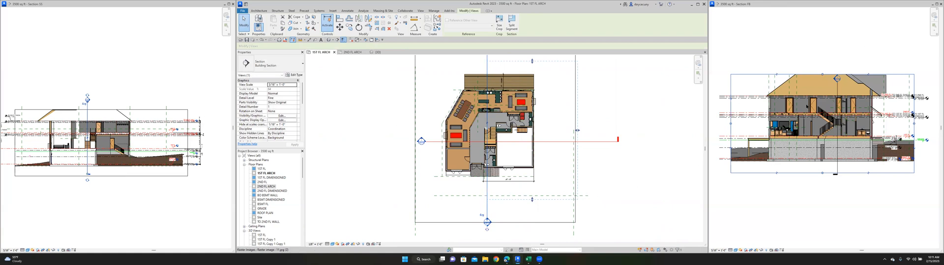
scroll(843, 126, "up", 3)
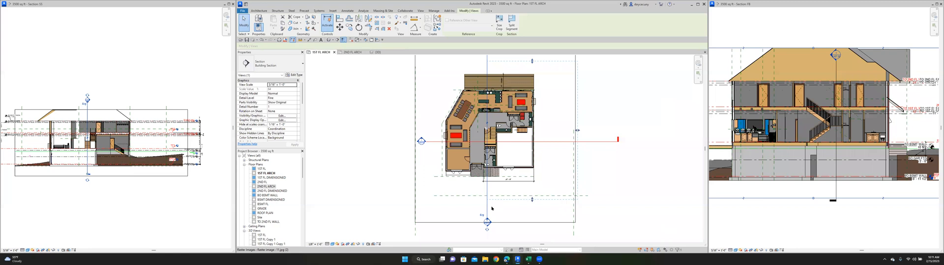
left_click_drag(486, 207, 477, 210)
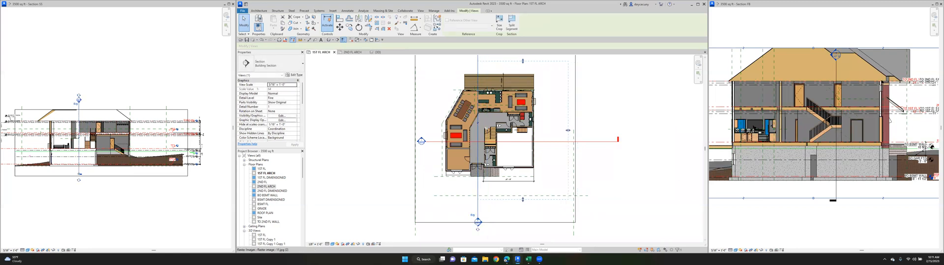
left_click_drag(470, 204, 460, 203)
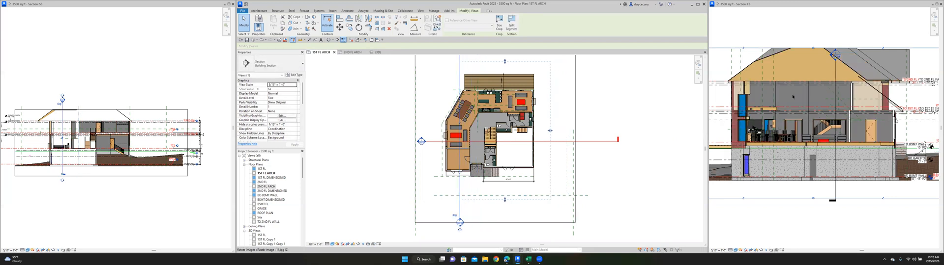
- In the building section, align the second-floor wall with the face of the first-floor wall directly below it
scroll(850, 118, "up", 5)
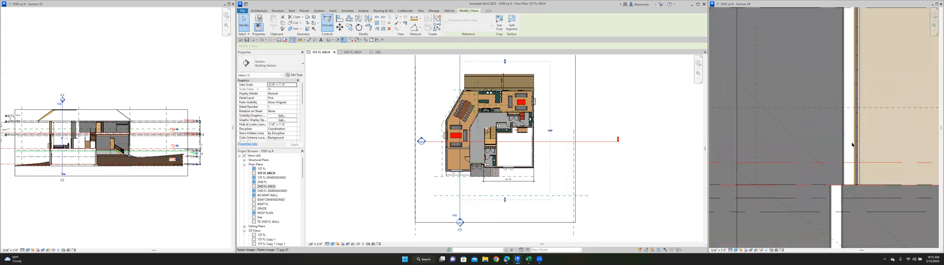
middle_click_drag(826, 134, 794, 102)
scroll(814, 126, "up", 1)
left_click(340, 18)
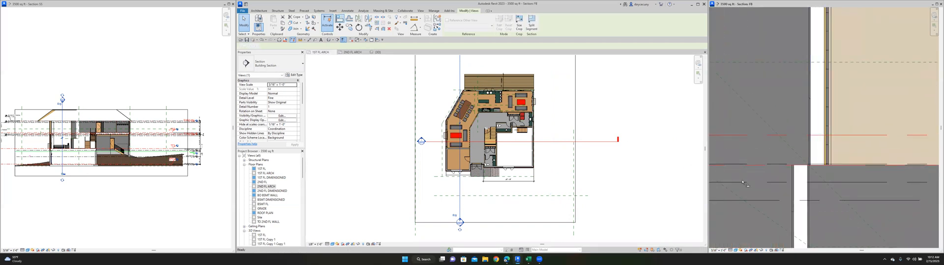
left_click(792, 198)
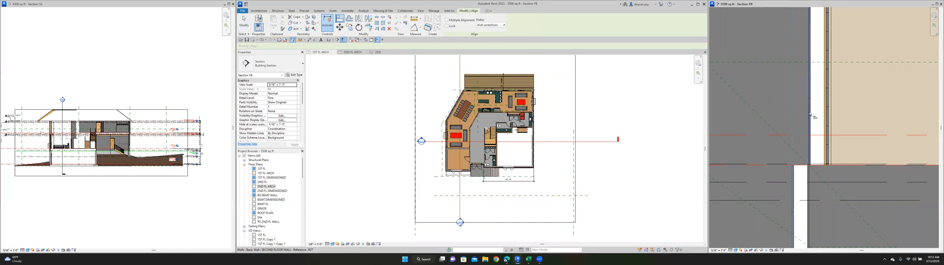
left_click(840, 180)
- Inspect the entrance, porch roof and second-floor front walls in the 3D view
left_click(378, 53)
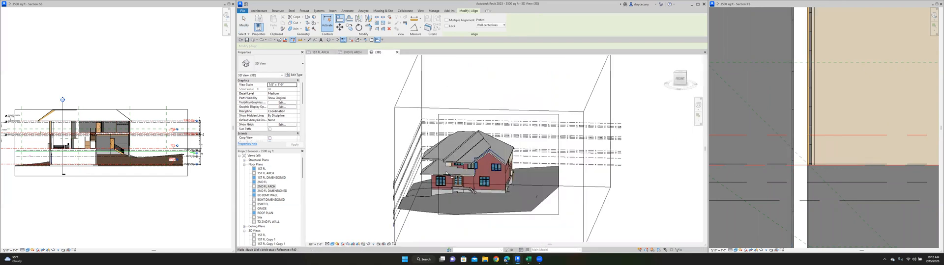
scroll(454, 141, "up", 4)
scroll(451, 139, "up", 3)
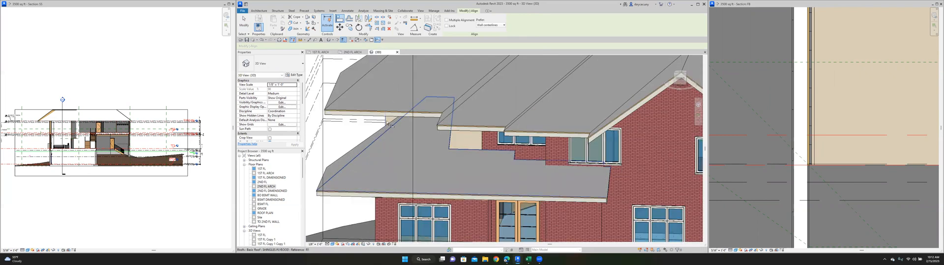
scroll(469, 138, "down", 5)
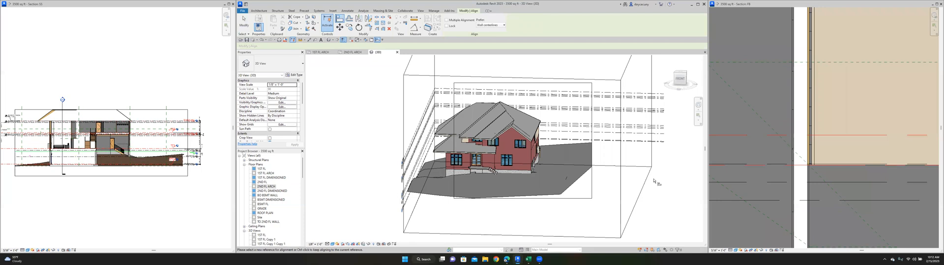
- Return to the 1ST FL ARCH plan, exit the Align command and fit all open views to their windows
left_click(322, 52)
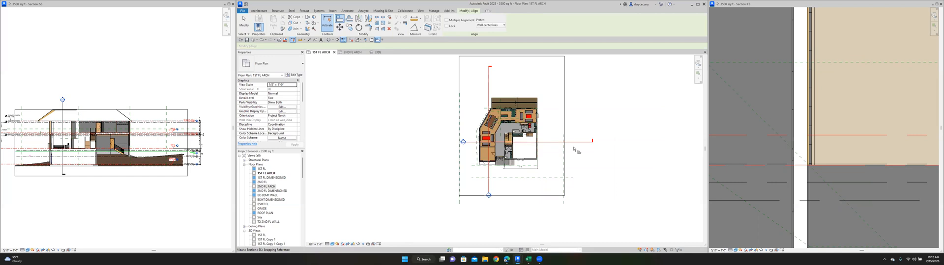
scroll(580, 150, "up", 3)
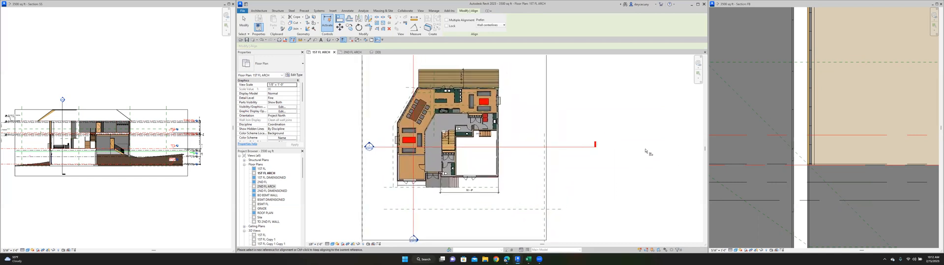
key("Escape")
key("Escape")
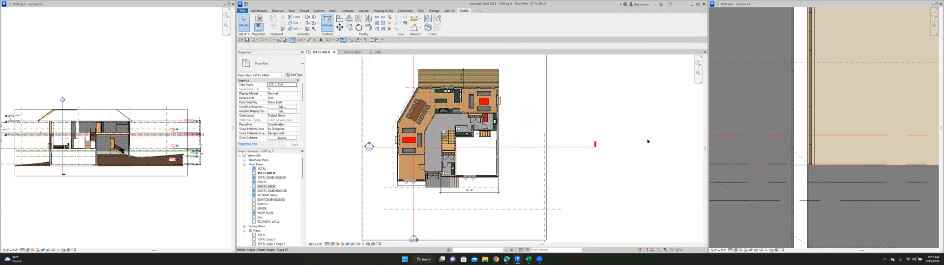
key("z")
key("a")
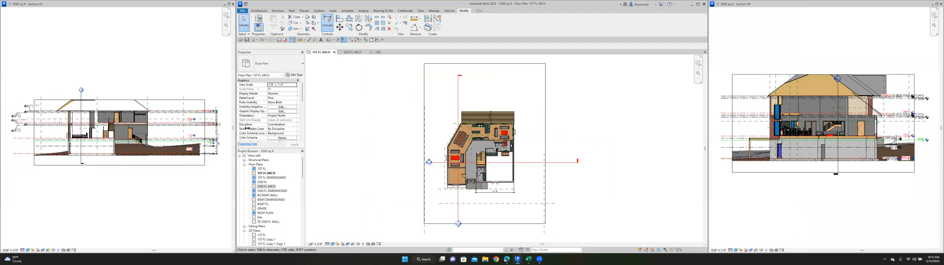